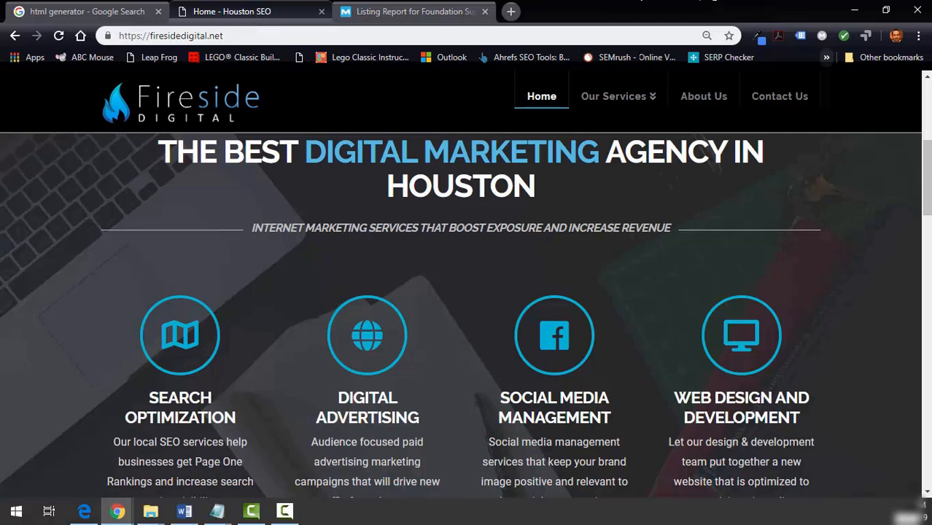
{"action": "mouse_move", "coordinate": [613, 96]}
{"action": "key", "text": "ctrl+t"}
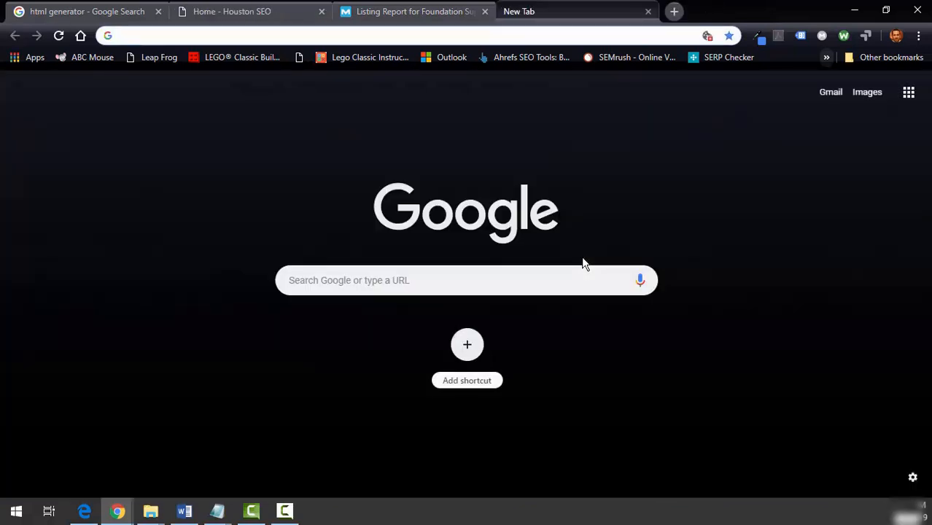
{"action": "type", "text": "wa"}
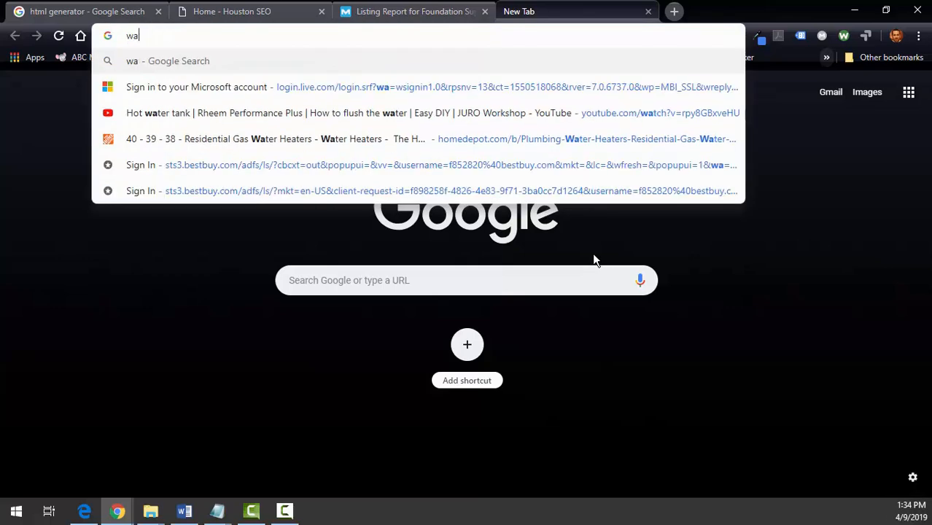
{"action": "key", "text": "BackSpace"}
{"action": "key", "text": "BackSpace"}
{"action": "type", "text": "window "}
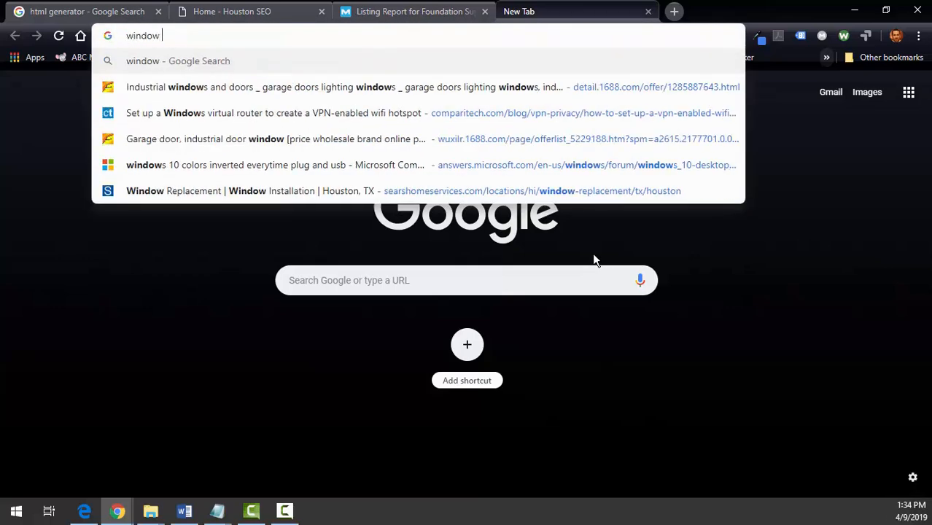
{"action": "type", "text": "replacmen"}
{"action": "key", "text": "BackSpace"}
{"action": "key", "text": "BackSpace"}
{"action": "key", "text": "BackSpace"}
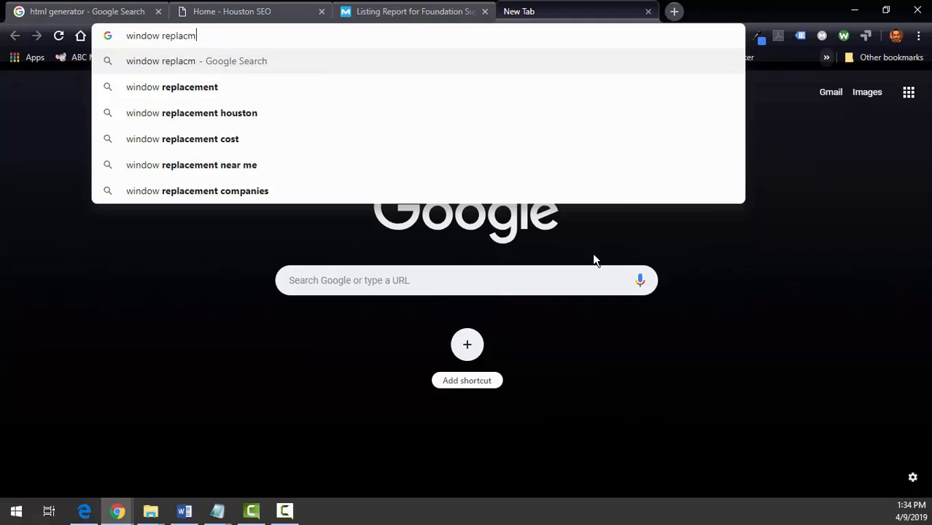
{"action": "left_click", "coordinate": [818, 260]}
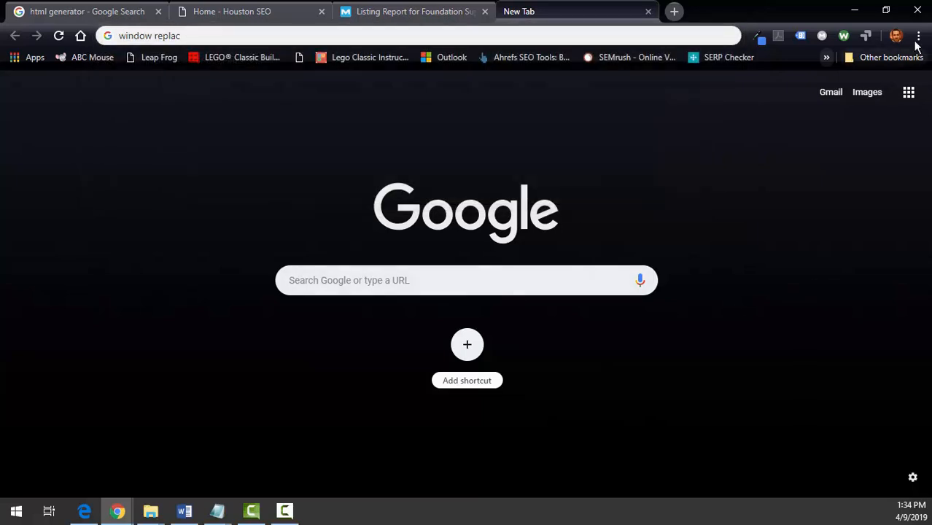
Step: Open an incognito window and search Google for "window replacement houston"
{"action": "left_click", "coordinate": [918, 37]}
{"action": "left_click", "coordinate": [860, 91]}
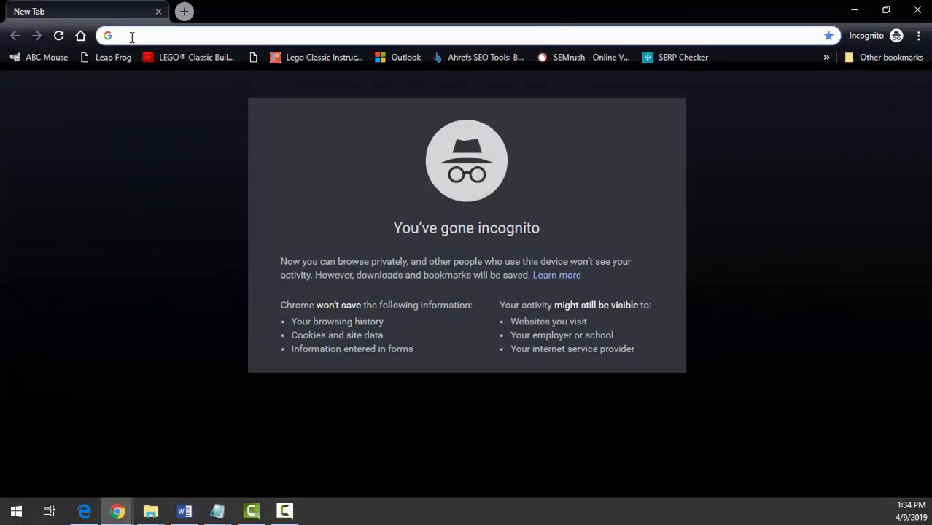
{"action": "type", "text": "window rep"}
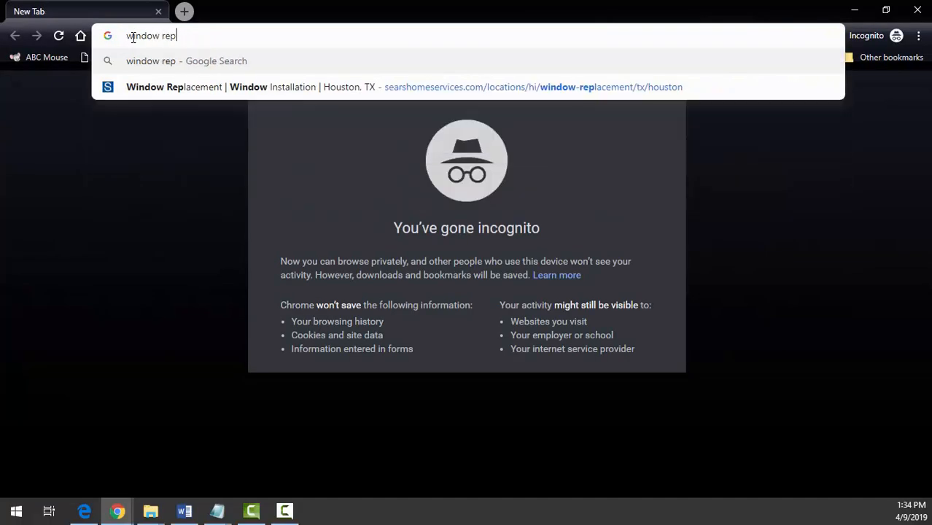
{"action": "type", "text": "lacement houston"}
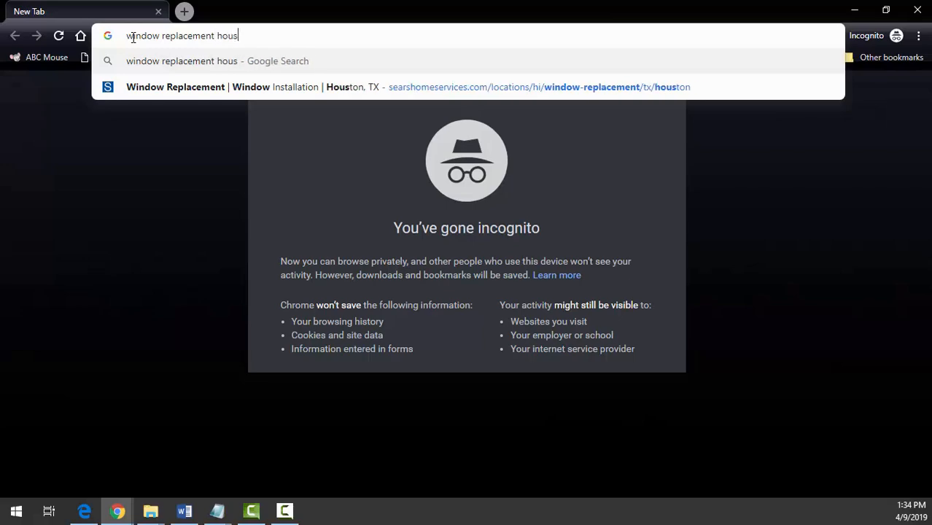
{"action": "key", "text": "Return"}
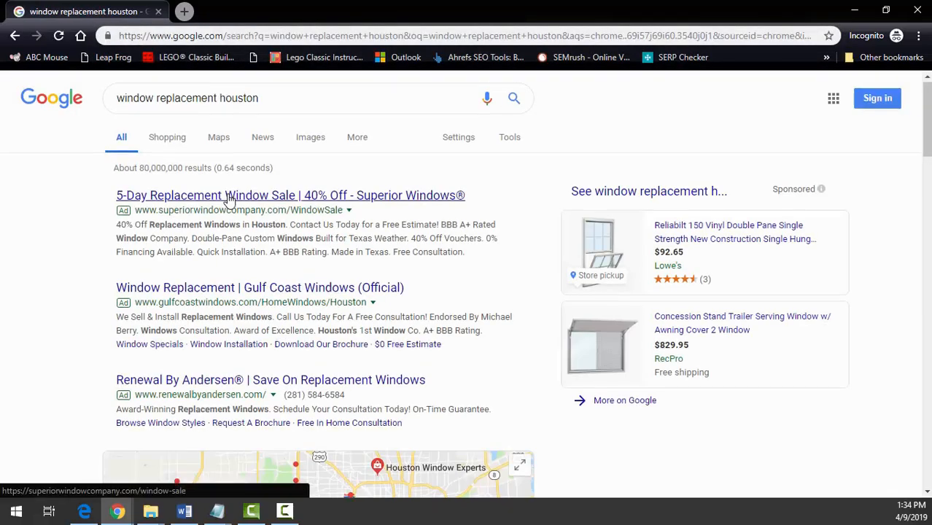
Step: Examine the local map listings and the organic results for Houston window replacement companies
{"action": "scroll", "coordinate": [229, 198], "scroll_direction": "down", "scroll_amount": 7}
{"action": "scroll", "coordinate": [229, 198], "scroll_direction": "down", "scroll_amount": 3}
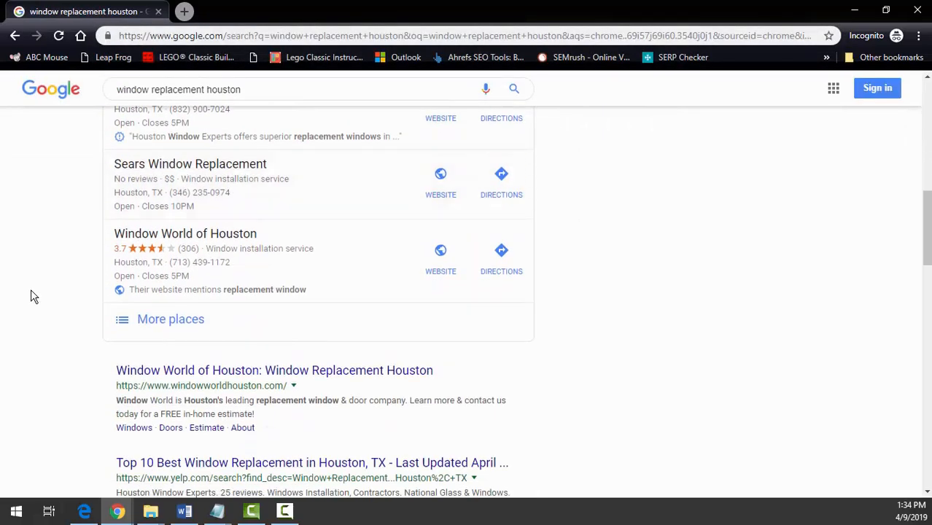
{"action": "scroll", "coordinate": [30, 289], "scroll_direction": "down", "scroll_amount": 3}
{"action": "scroll", "coordinate": [31, 296], "scroll_direction": "down", "scroll_amount": 2}
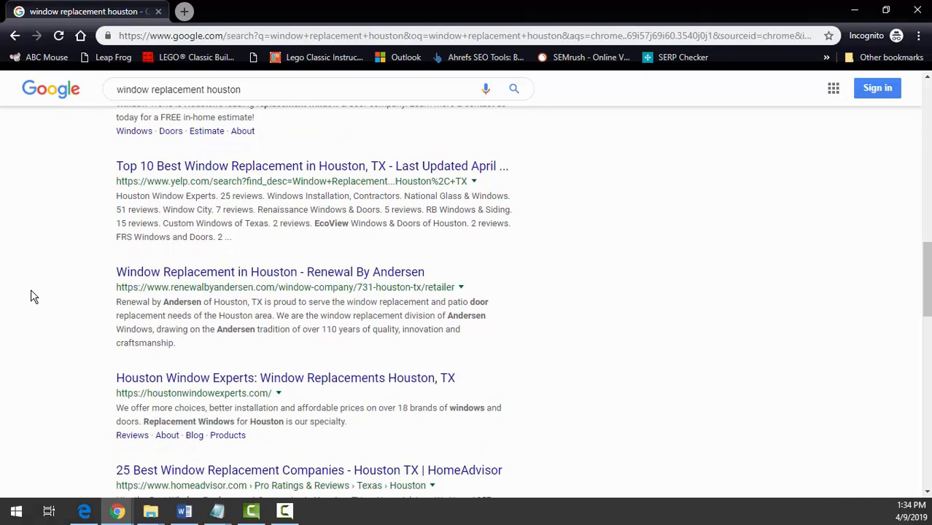
{"action": "scroll", "coordinate": [31, 296], "scroll_direction": "up", "scroll_amount": 8}
{"action": "scroll", "coordinate": [31, 297], "scroll_direction": "down", "scroll_amount": 3}
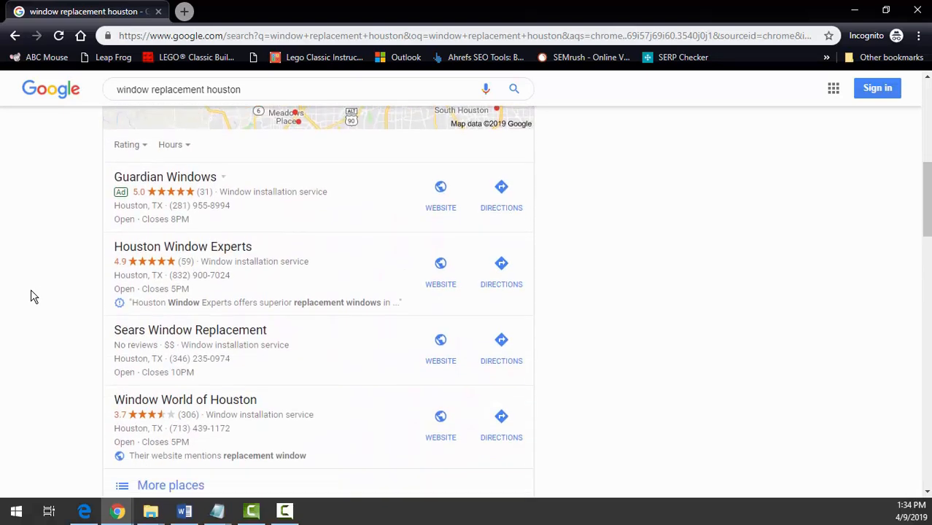
{"action": "scroll", "coordinate": [197, 283], "scroll_direction": "down", "scroll_amount": 1}
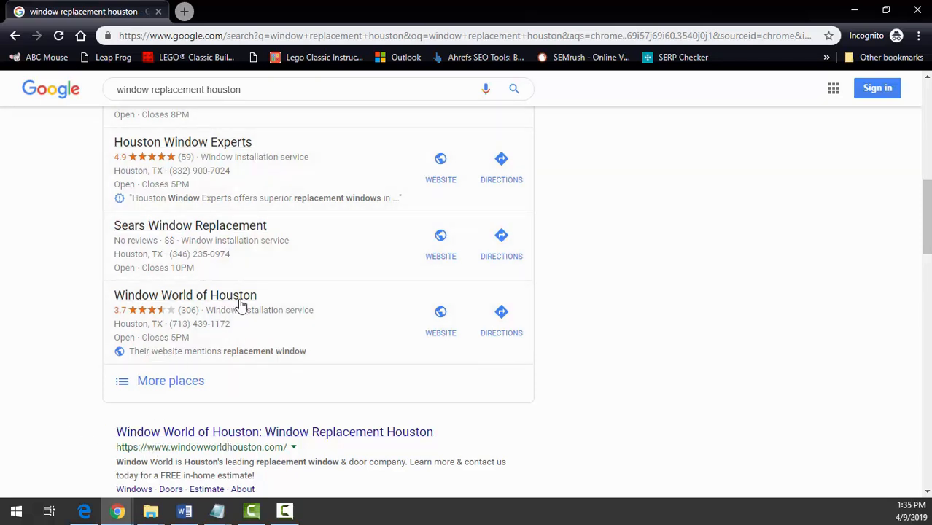
{"action": "scroll", "coordinate": [321, 328], "scroll_direction": "down", "scroll_amount": 1}
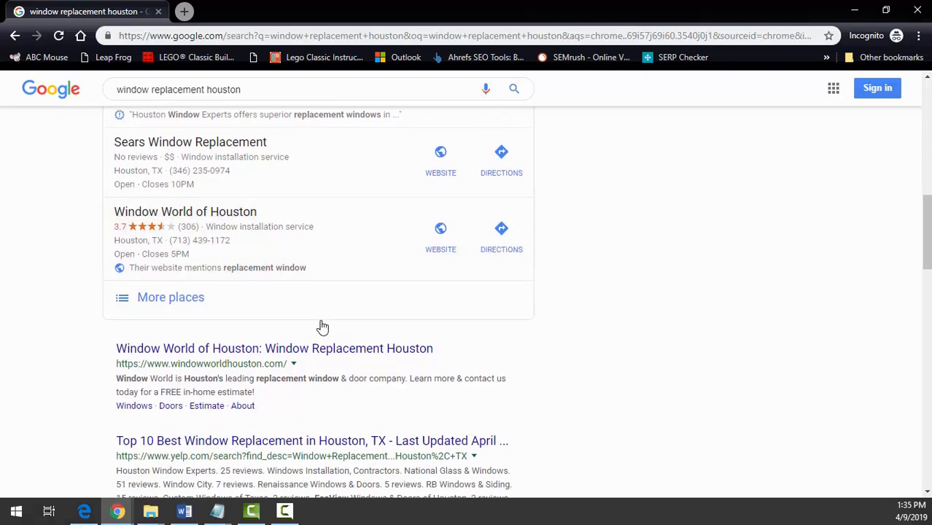
{"action": "scroll", "coordinate": [323, 327], "scroll_direction": "down", "scroll_amount": 3}
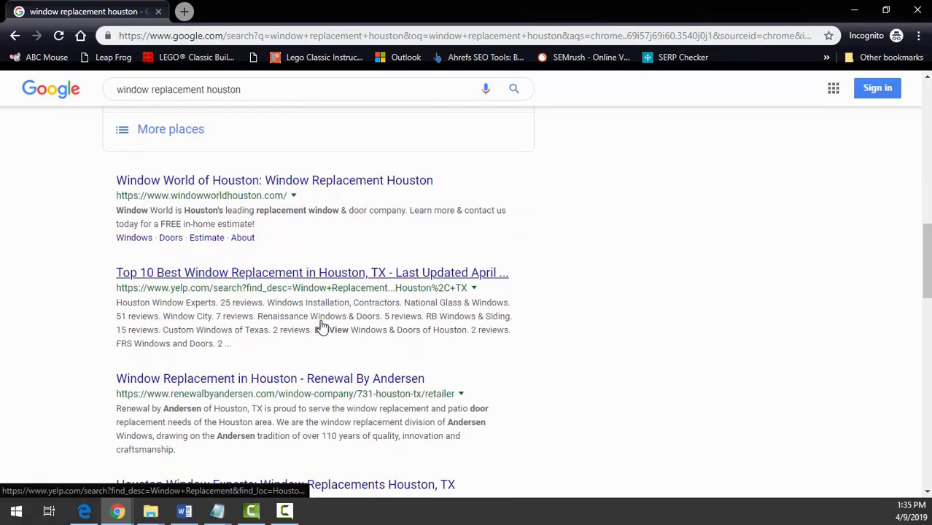
{"action": "scroll", "coordinate": [323, 328], "scroll_direction": "down", "scroll_amount": 1}
{"action": "scroll", "coordinate": [323, 328], "scroll_direction": "up", "scroll_amount": 6}
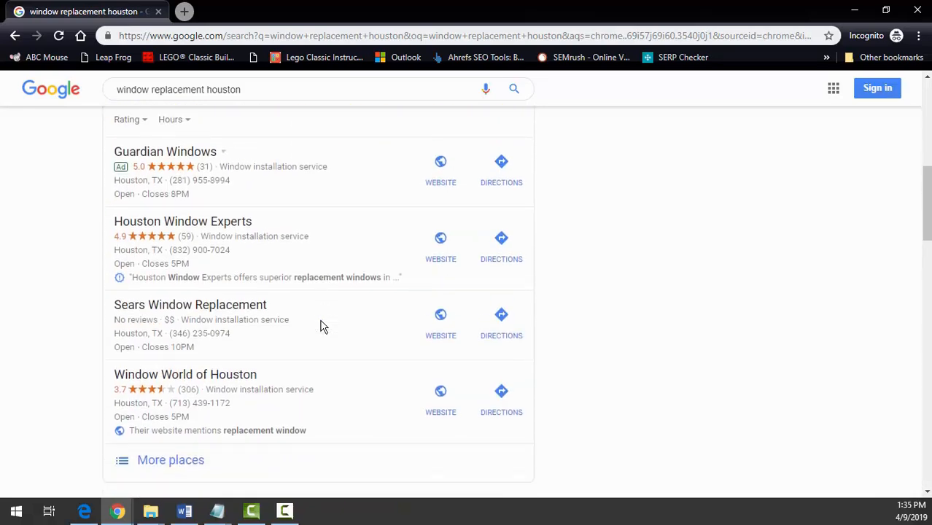
{"action": "scroll", "coordinate": [323, 328], "scroll_direction": "down", "scroll_amount": 1}
{"action": "scroll", "coordinate": [323, 328], "scroll_direction": "down", "scroll_amount": 8}
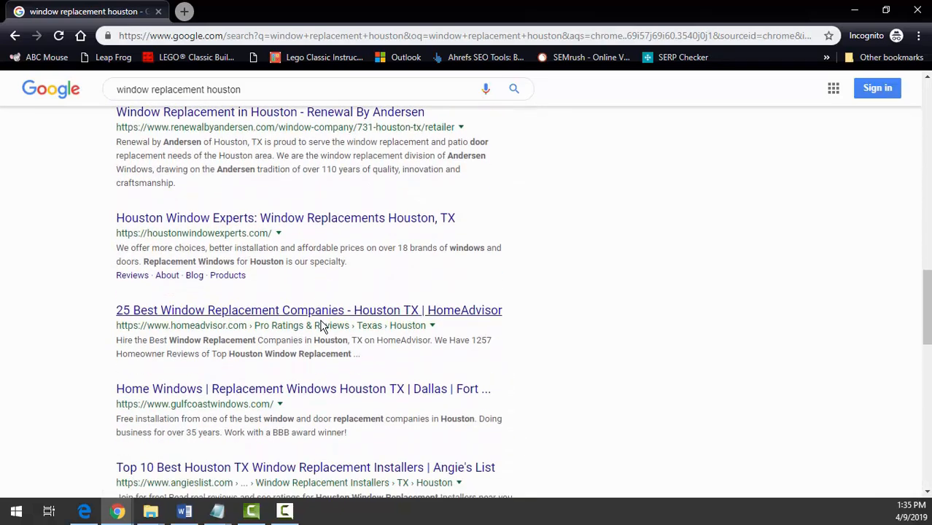
{"action": "scroll", "coordinate": [323, 327], "scroll_direction": "down", "scroll_amount": 1}
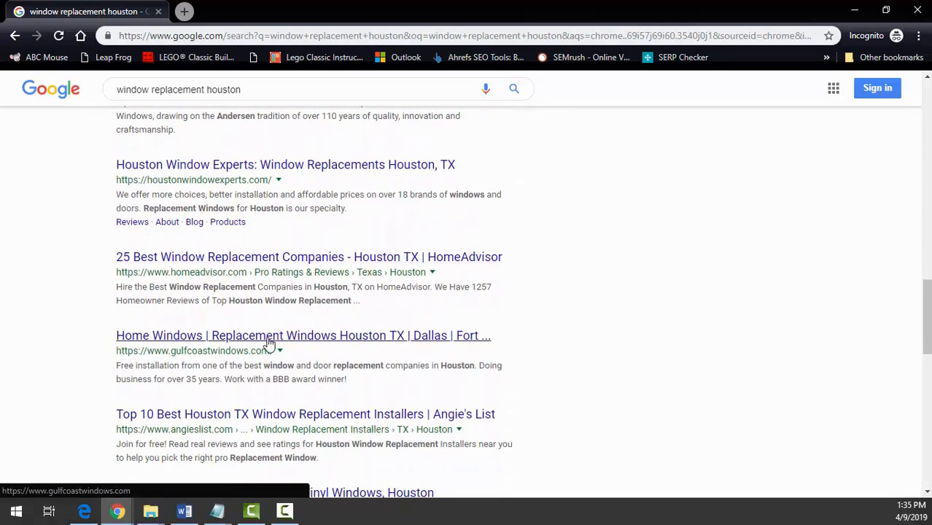
Step: Open the Gulf Coast Windows website from the organic results and examine the Houston location's name, address and phone details in the footer
{"action": "left_click", "coordinate": [269, 337]}
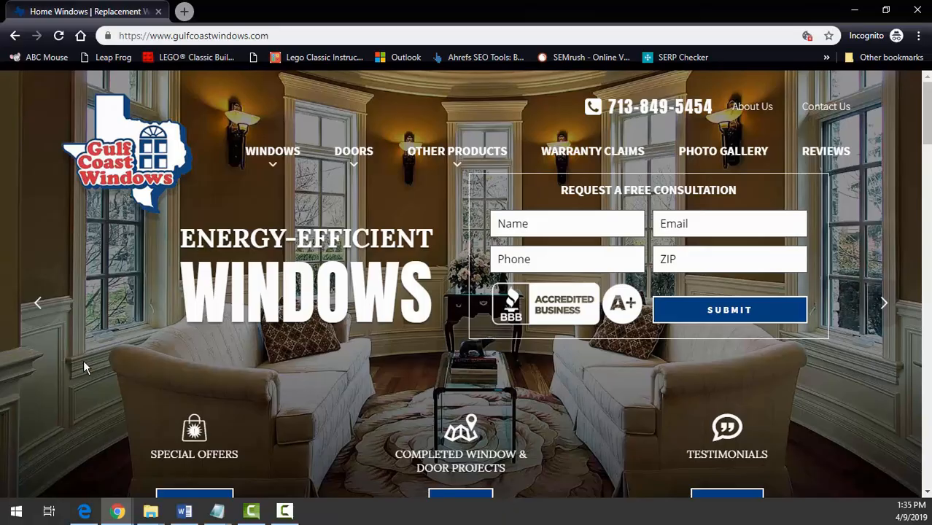
{"action": "scroll", "coordinate": [83, 360], "scroll_direction": "down", "scroll_amount": 10}
{"action": "scroll", "coordinate": [83, 360], "scroll_direction": "down", "scroll_amount": 10}
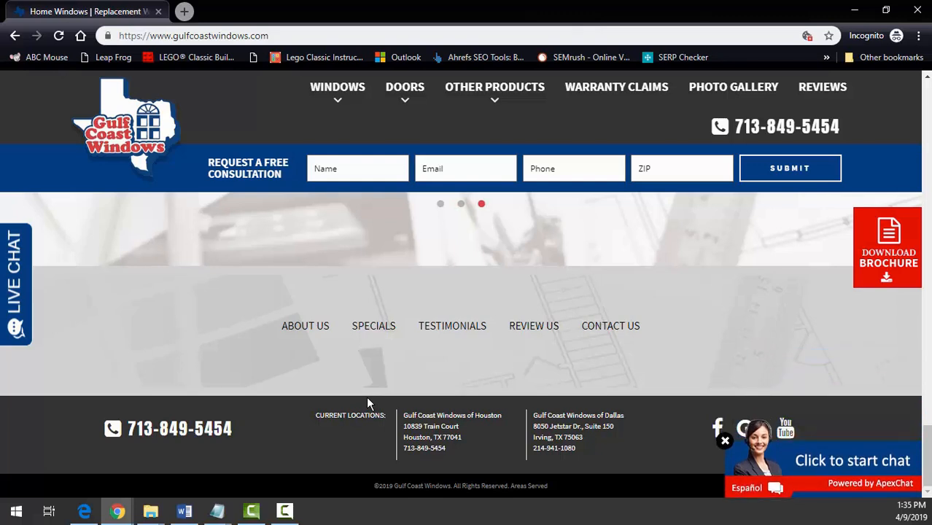
{"action": "left_click_drag", "start_coordinate": [458, 452], "coordinate": [404, 414]}
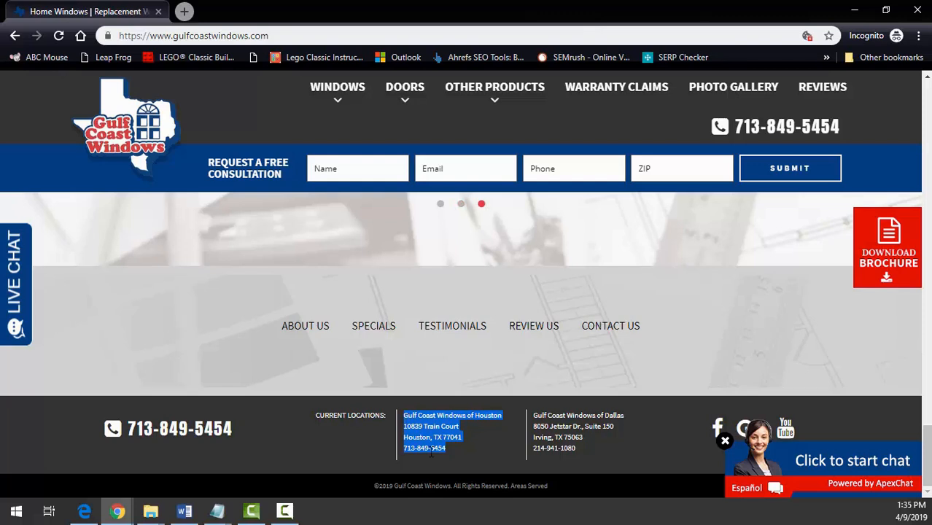
{"action": "left_click_drag", "start_coordinate": [453, 456], "coordinate": [402, 415]}
{"action": "left_click", "coordinate": [377, 447]}
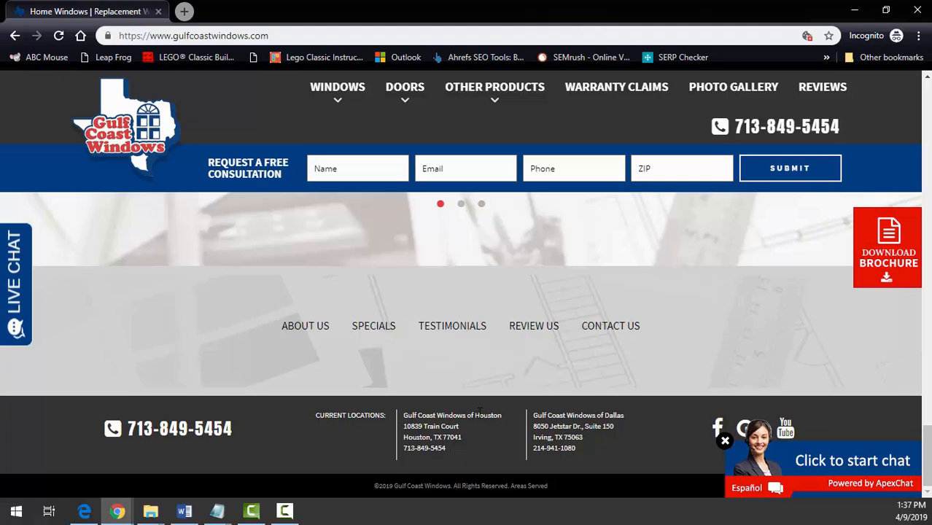
Step: Search Google for "html generator" in a new incognito tab
{"action": "left_click", "coordinate": [184, 11]}
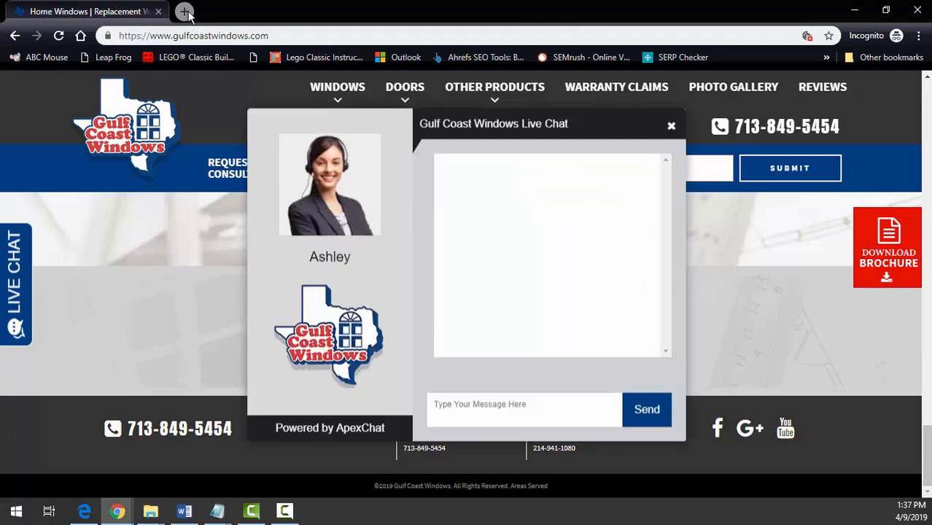
{"action": "type", "text": "html"}
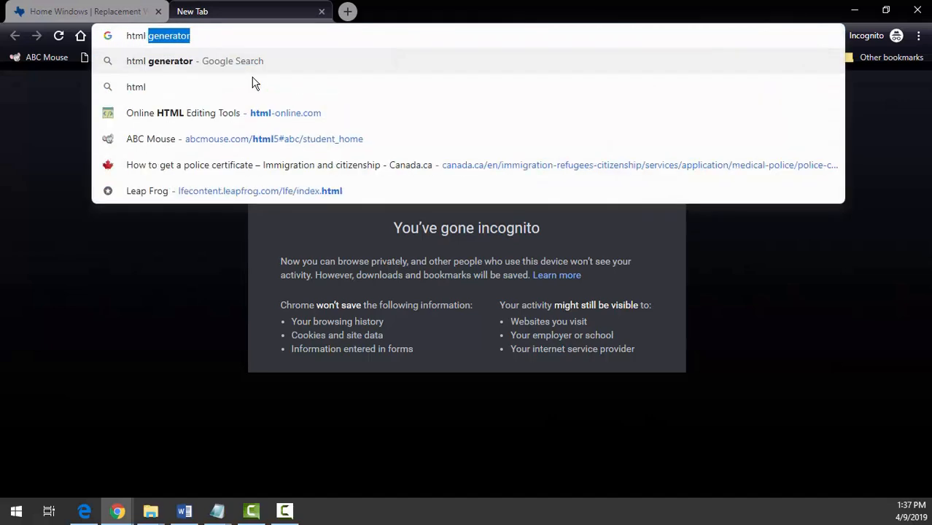
{"action": "key", "text": "BackSpace"}
{"action": "key", "text": "BackSpace"}
{"action": "key", "text": "BackSpace"}
{"action": "key", "text": "BackSpace"}
{"action": "key", "text": "BackSpace"}
{"action": "key", "text": "BackSpace"}
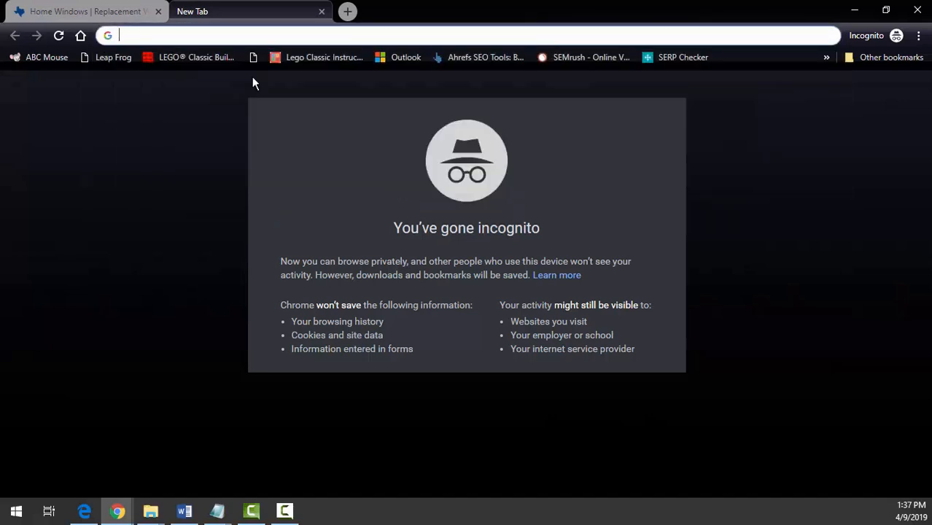
{"action": "type", "text": "html"}
{"action": "key", "text": "BackSpace"}
{"action": "key", "text": "BackSpace"}
{"action": "type", "text": "g"}
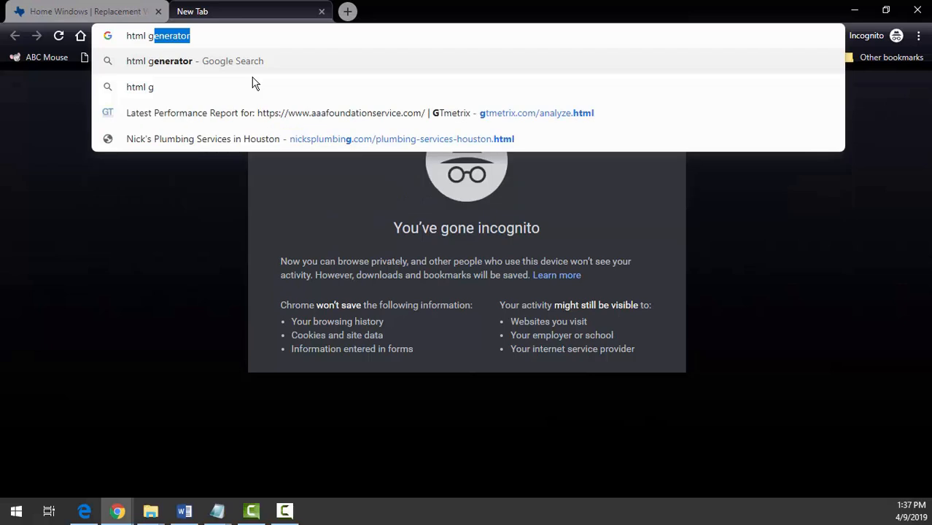
{"action": "type", "text": "enerator"}
{"action": "key", "text": "Return"}
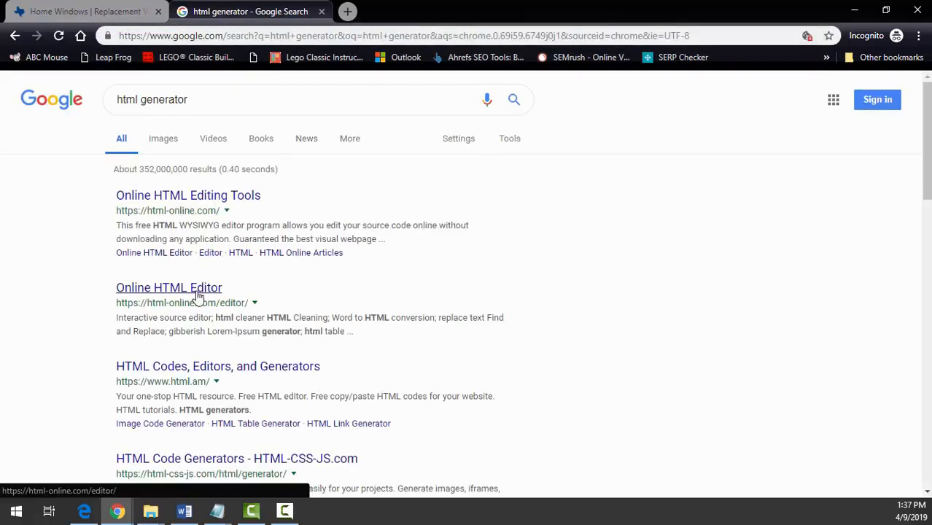
Step: Open the Online HTML Editing Tools result and launch its online HTML editor
{"action": "left_click", "coordinate": [230, 197]}
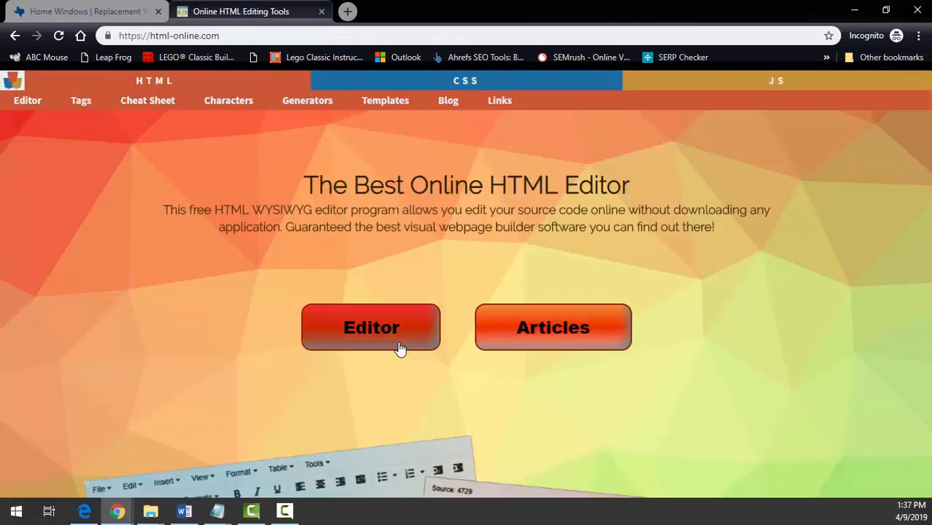
{"action": "left_click", "coordinate": [400, 346]}
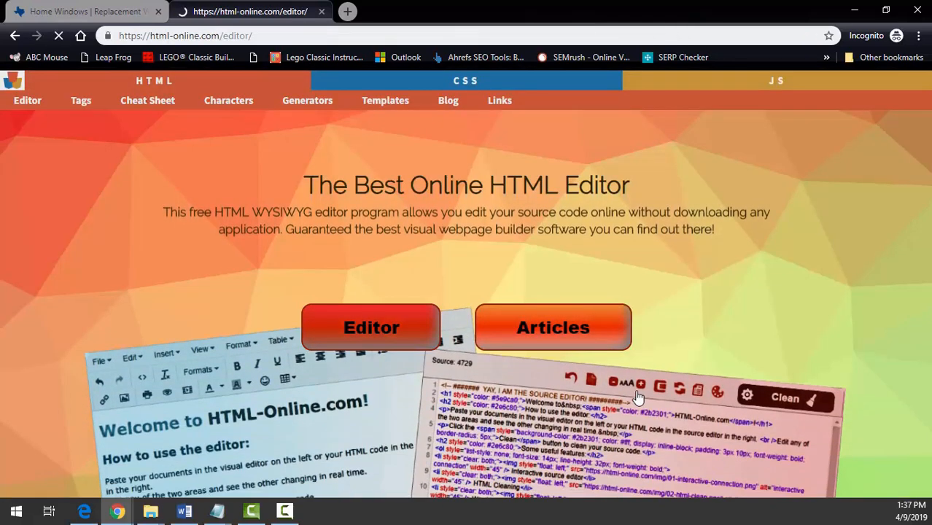
{"action": "scroll", "coordinate": [550, 317], "scroll_direction": "down", "scroll_amount": 2}
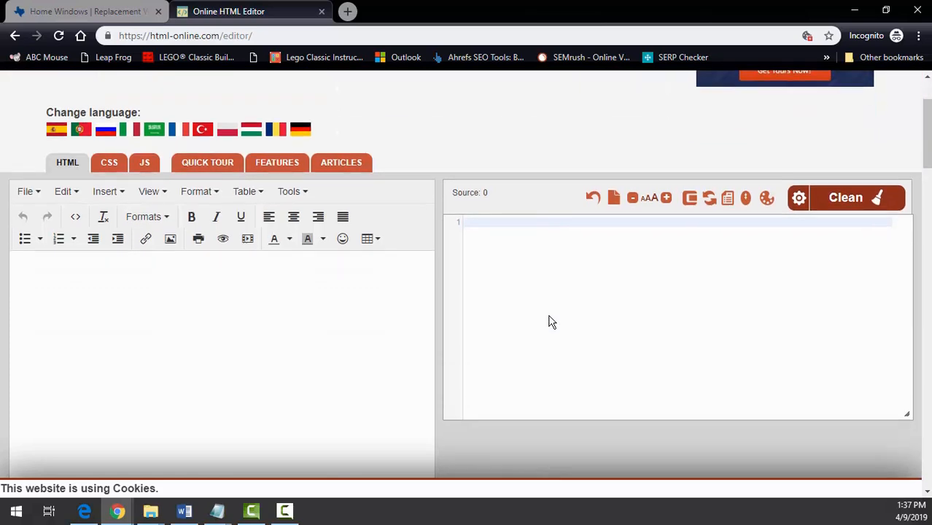
Step: Return to the Gulf Coast Windows page, dismiss the live chat, and copy the Houston location's street address from the footer
{"action": "left_click", "coordinate": [105, 14]}
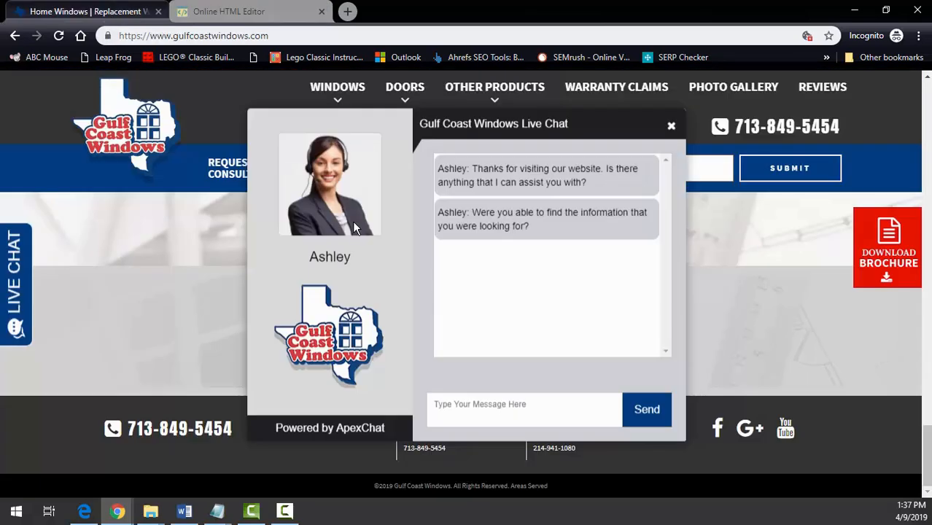
{"action": "left_click", "coordinate": [671, 126]}
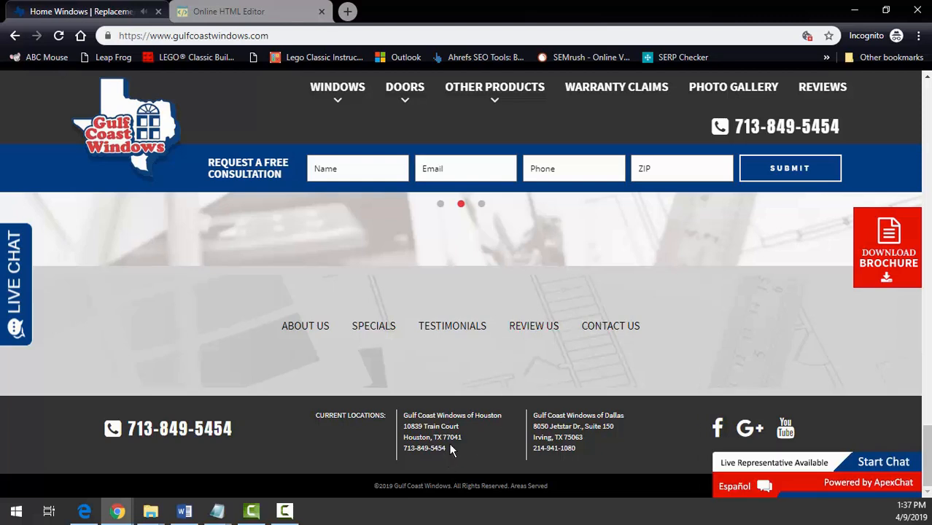
{"action": "left_click_drag", "start_coordinate": [462, 438], "coordinate": [405, 427]}
{"action": "key", "text": "ctrl+c"}
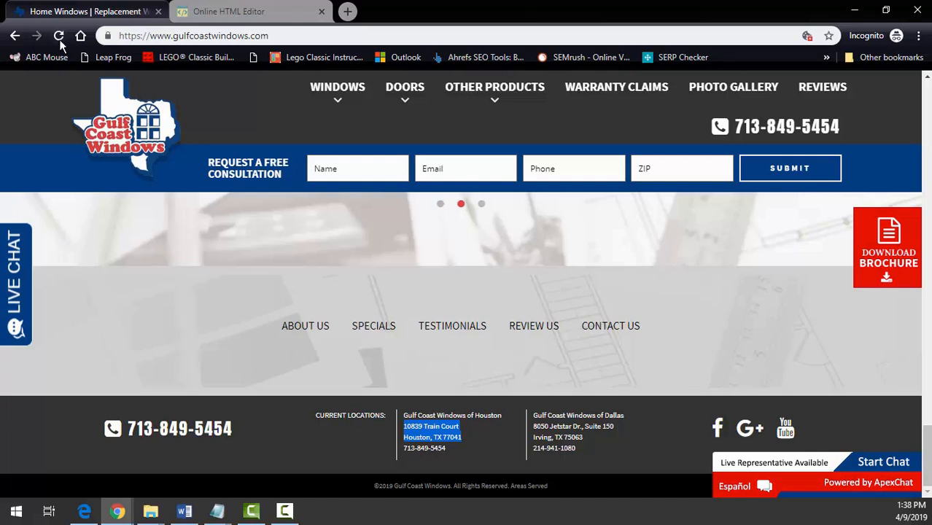
Step: Replace all the demo text in the online HTML editor's visual pane with the copied Houston address
{"action": "left_click", "coordinate": [208, 14]}
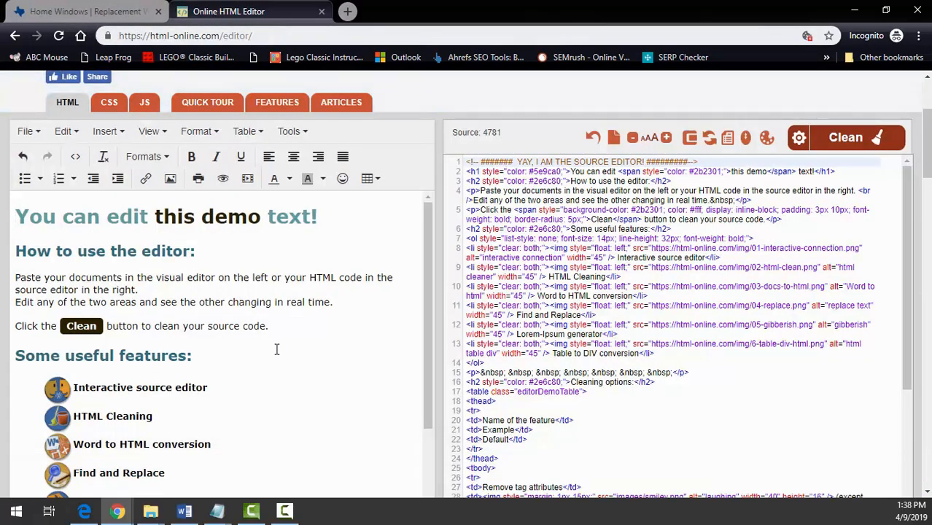
{"action": "key", "text": "ctrl+a"}
{"action": "key", "text": "ctrl+v"}
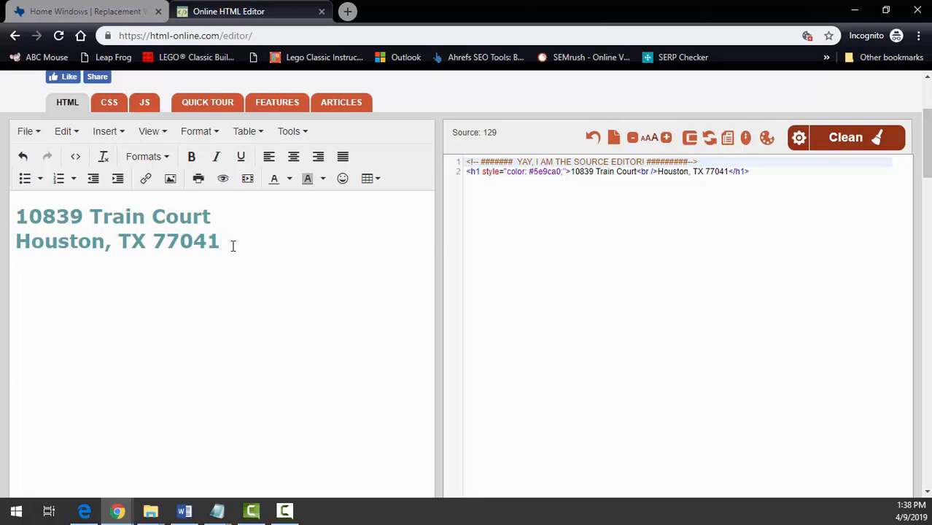
Step: Cut the heading-formatted address from the HTML editor's visual pane and paste it as plain text into a new Notepad document
{"action": "left_click_drag", "start_coordinate": [234, 244], "coordinate": [5, 187]}
{"action": "key", "text": "ctrl+c"}
{"action": "key", "text": "BackSpace"}
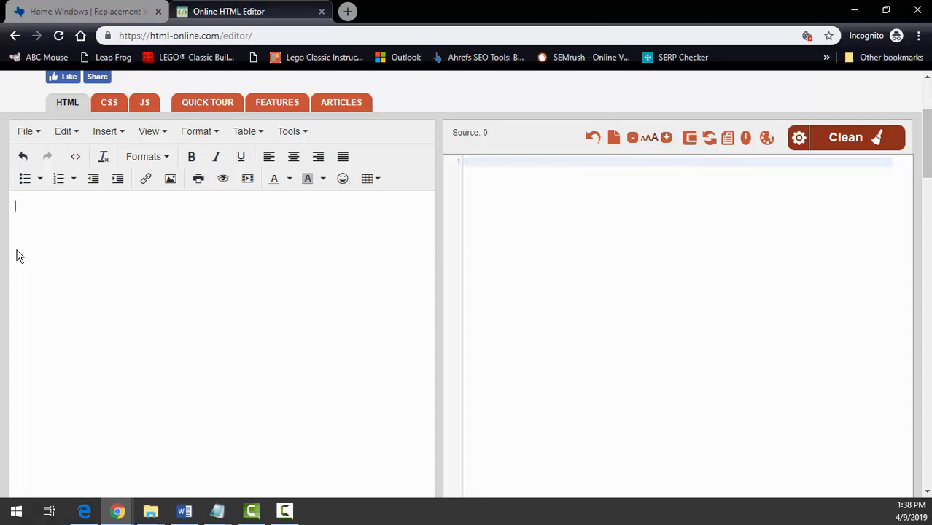
{"action": "left_click", "coordinate": [16, 510]}
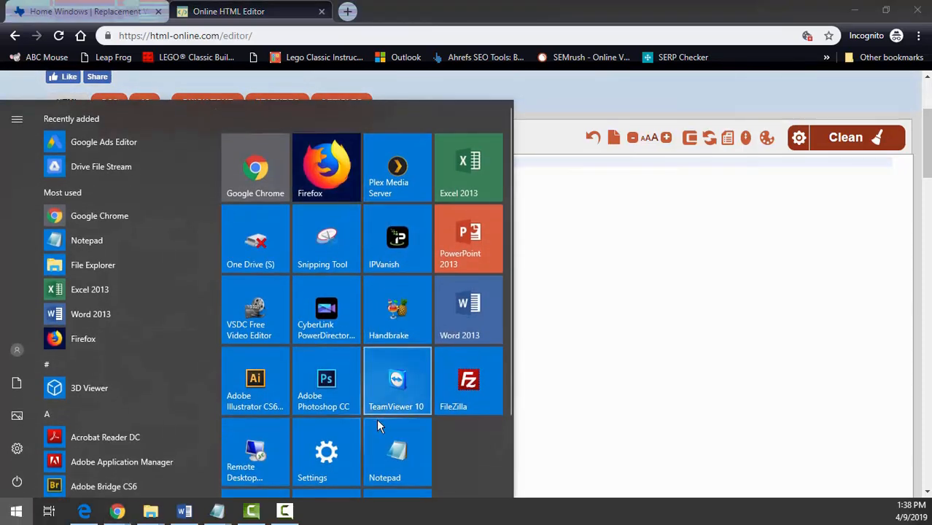
{"action": "left_click", "coordinate": [397, 454]}
{"action": "key", "text": "ctrl+v"}
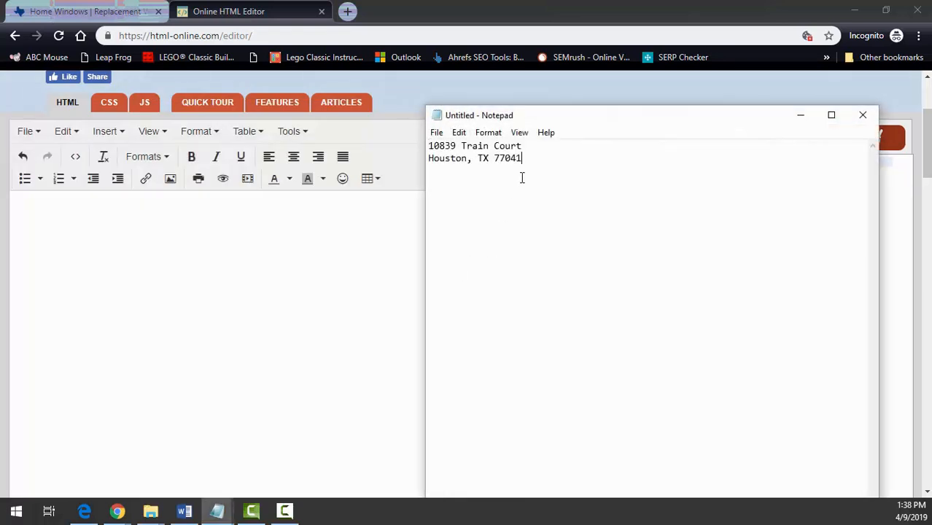
Step: Copy the plain-text address from Notepad and paste it into the empty visual pane of the online HTML editor
{"action": "key", "text": "shift+Home"}
{"action": "key", "text": "shift+Up"}
{"action": "key", "text": "ctrl+c"}
{"action": "left_click", "coordinate": [195, 336]}
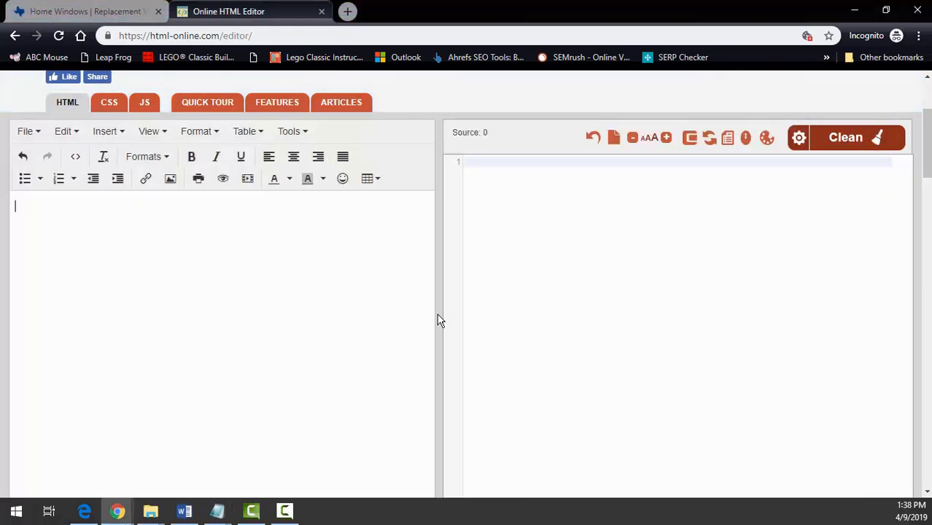
{"action": "key", "text": "ctrl+v"}
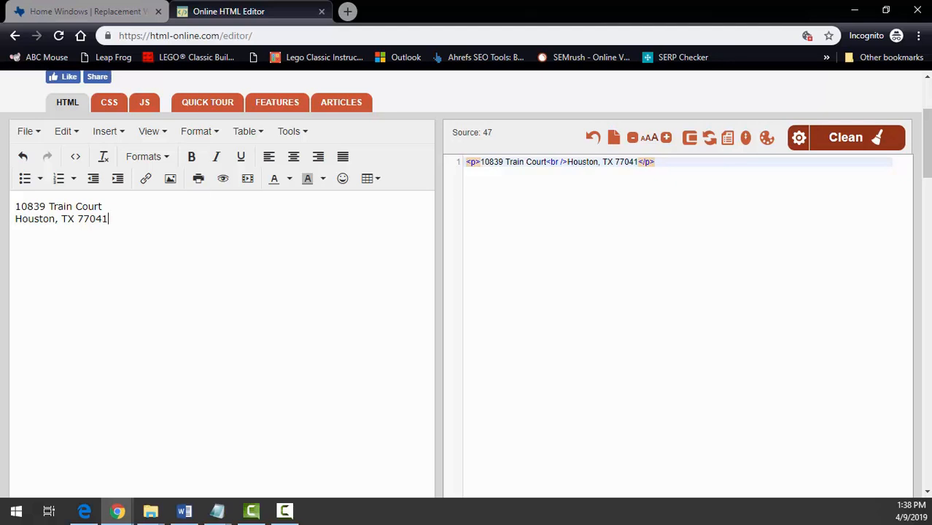
Step: Search Google for "google maps" in a new tab and open the Google Maps result
{"action": "left_click", "coordinate": [363, 14]}
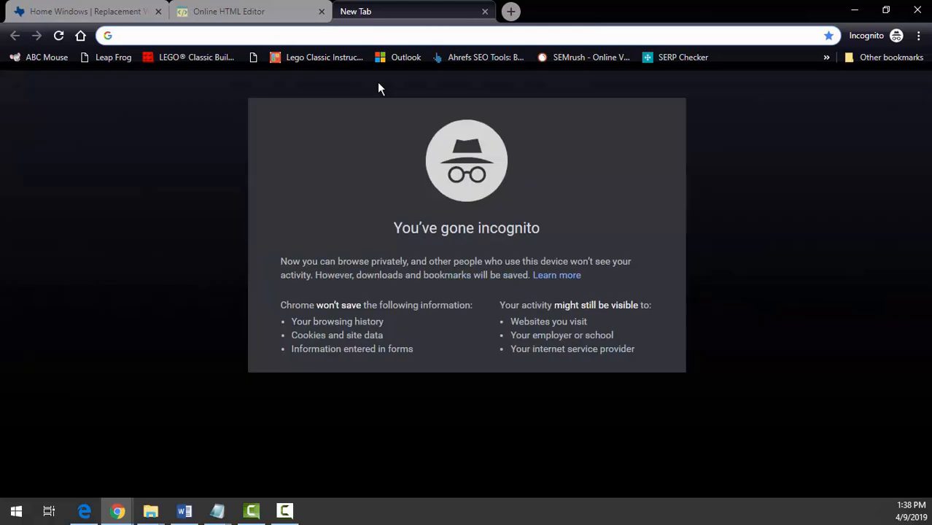
{"action": "type", "text": "gogole m"}
{"action": "key", "text": "BackSpace"}
{"action": "key", "text": "BackSpace"}
{"action": "key", "text": "BackSpace"}
{"action": "key", "text": "BackSpace"}
{"action": "key", "text": "BackSpace"}
{"action": "key", "text": "BackSpace"}
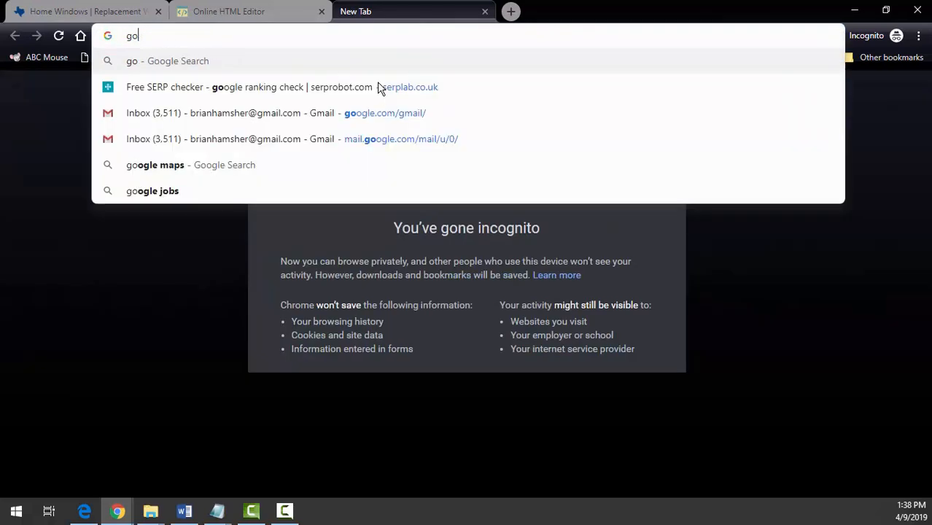
{"action": "type", "text": "ogle maps"}
{"action": "key", "text": "Return"}
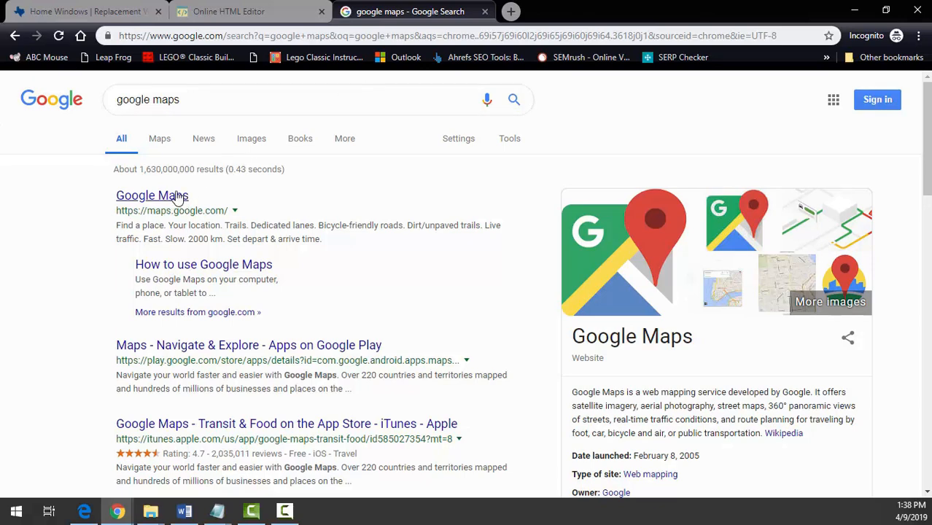
{"action": "left_click", "coordinate": [181, 197]}
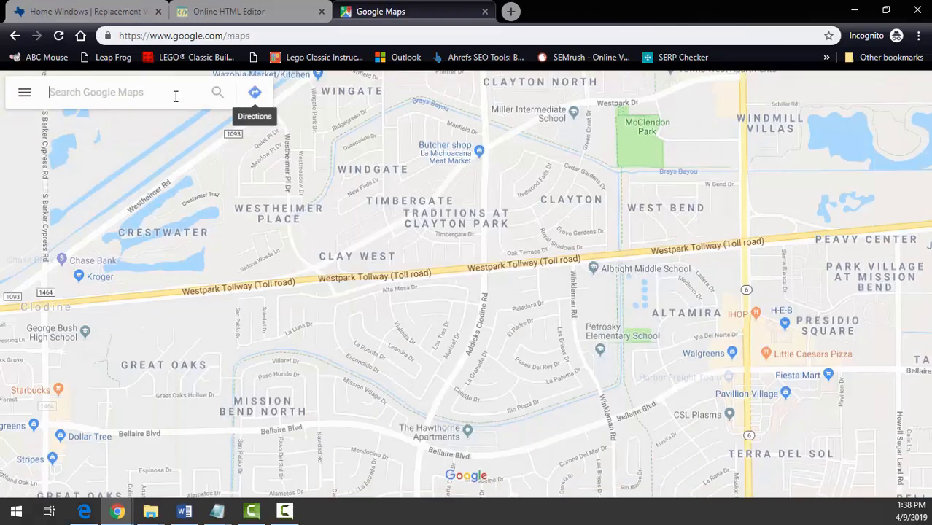
Step: Search Google Maps for the Gulf Coast Windows location in Houston
{"action": "type", "text": "gulf co"}
{"action": "type", "text": "ast windows hs"}
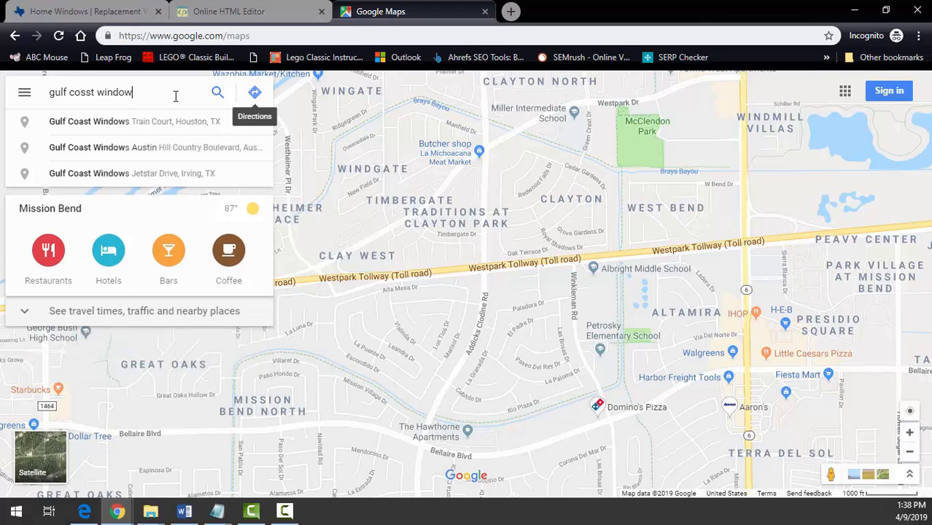
{"action": "type", "text": "ouston"}
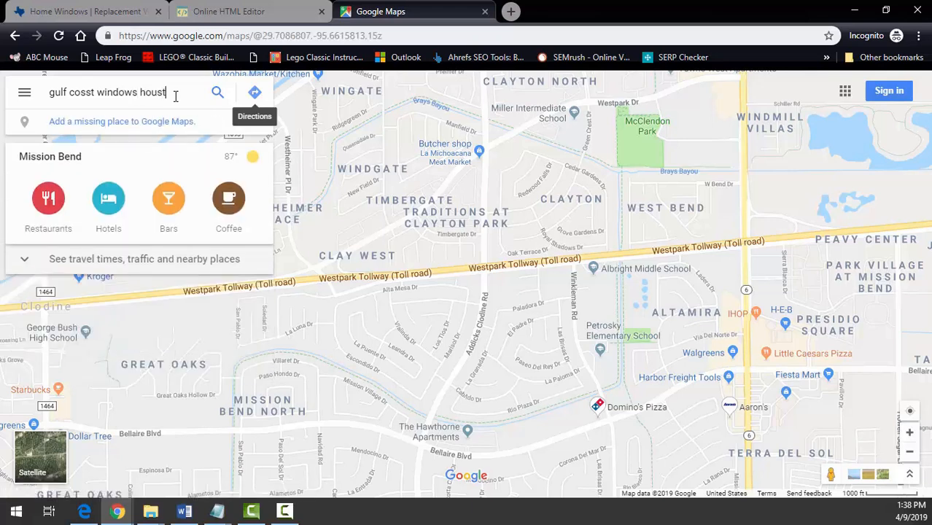
{"action": "key", "text": "Return"}
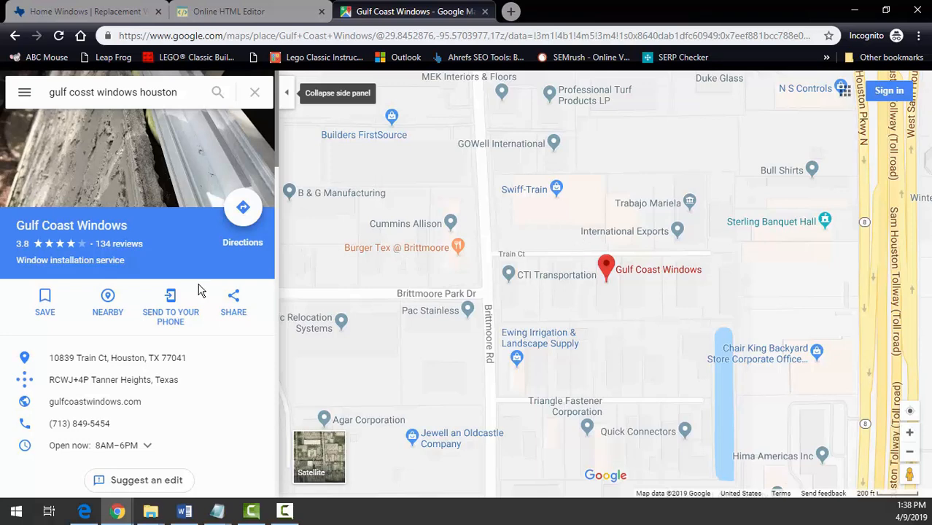
Step: Check the website footer and HTML editor, return to the Gulf Coast Windows map listing, and open its sharing options to select the link
{"action": "left_click", "coordinate": [87, 11]}
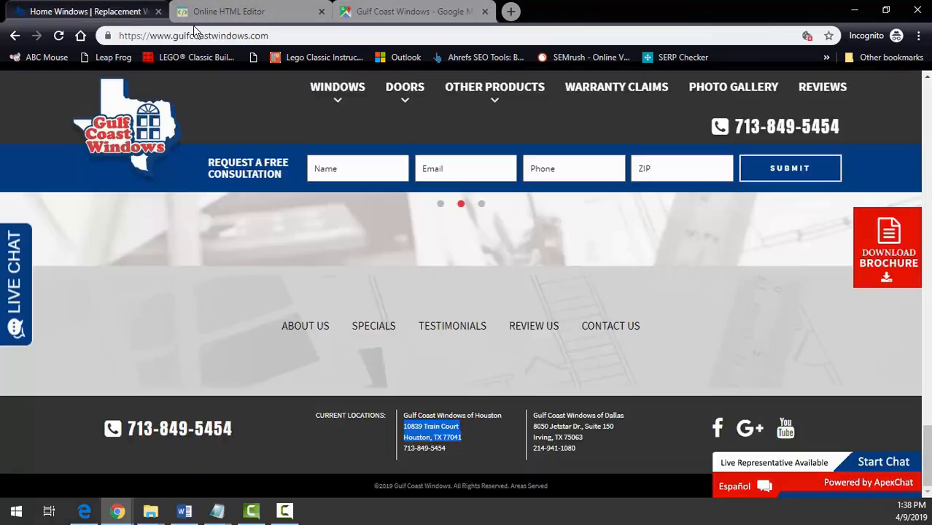
{"action": "left_click", "coordinate": [233, 10]}
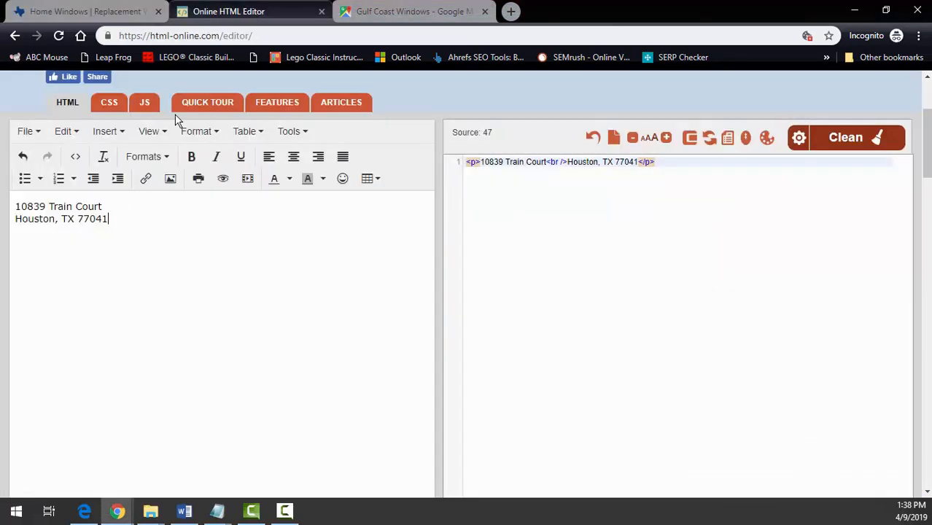
{"action": "left_click", "coordinate": [409, 11]}
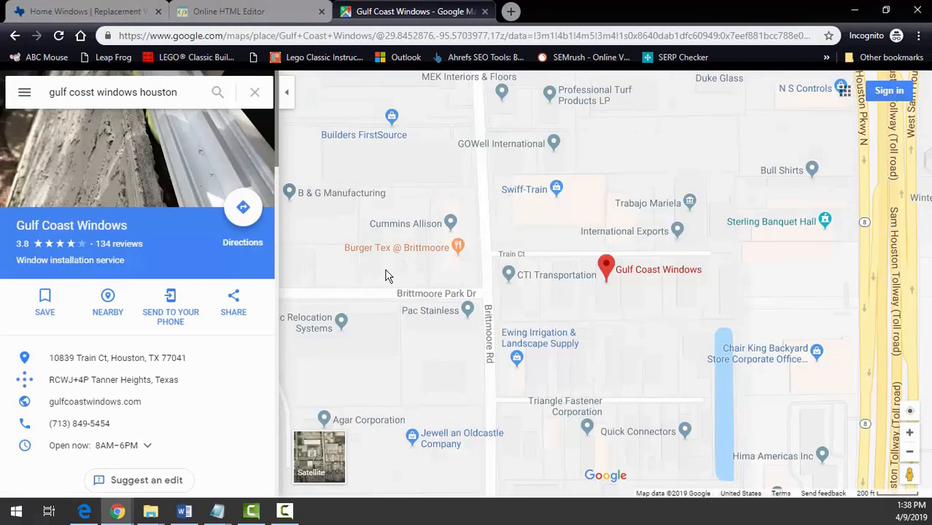
{"action": "left_click", "coordinate": [233, 305]}
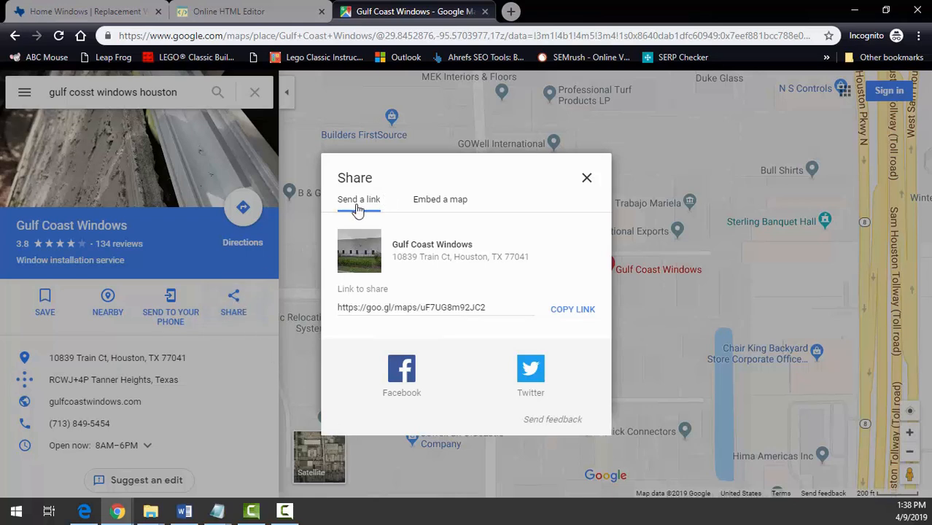
{"action": "left_click_drag", "start_coordinate": [491, 308], "coordinate": [357, 320]}
{"action": "left_click", "coordinate": [341, 321]}
{"action": "left_click", "coordinate": [338, 310]}
{"action": "left_click", "coordinate": [333, 310]}
{"action": "left_click", "coordinate": [339, 309]}
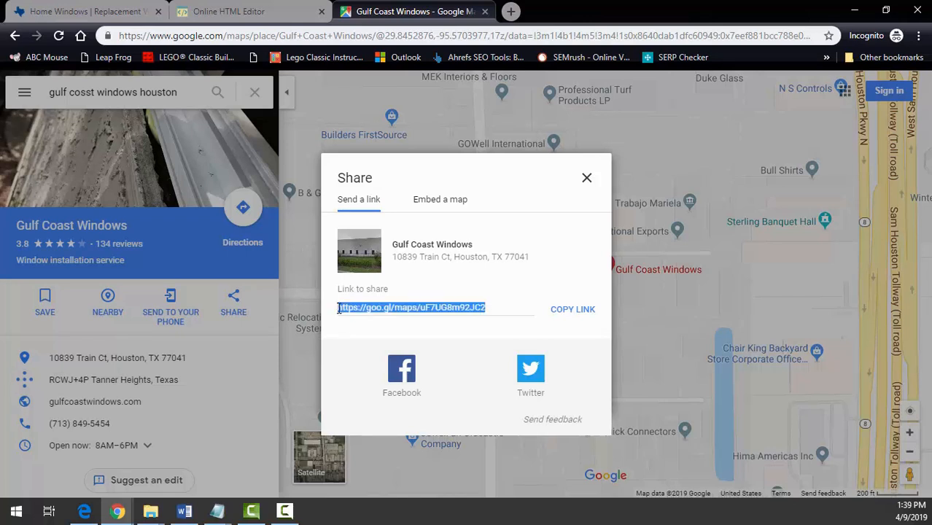
Step: Preview the listing's embeddable map at the Small size and look at the footer of the Gulf Coast Windows website
{"action": "left_click", "coordinate": [443, 200]}
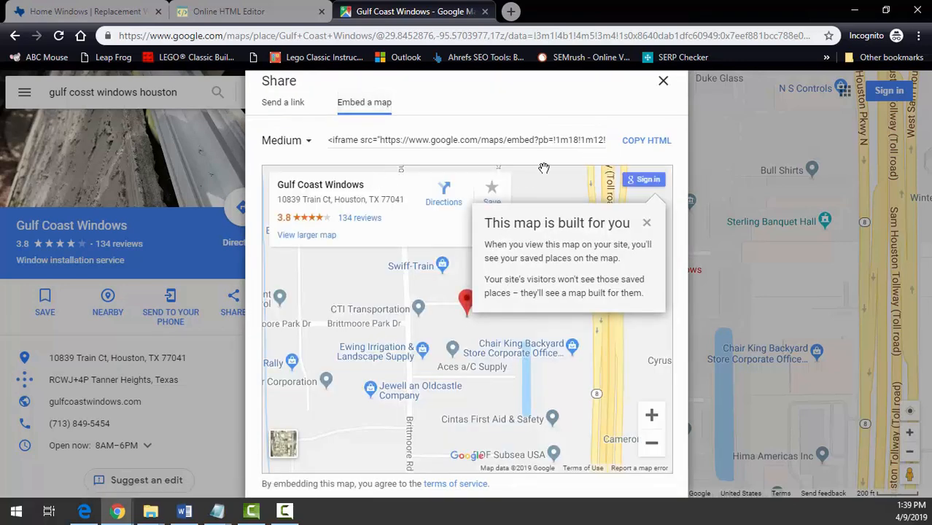
{"action": "left_click", "coordinate": [307, 143]}
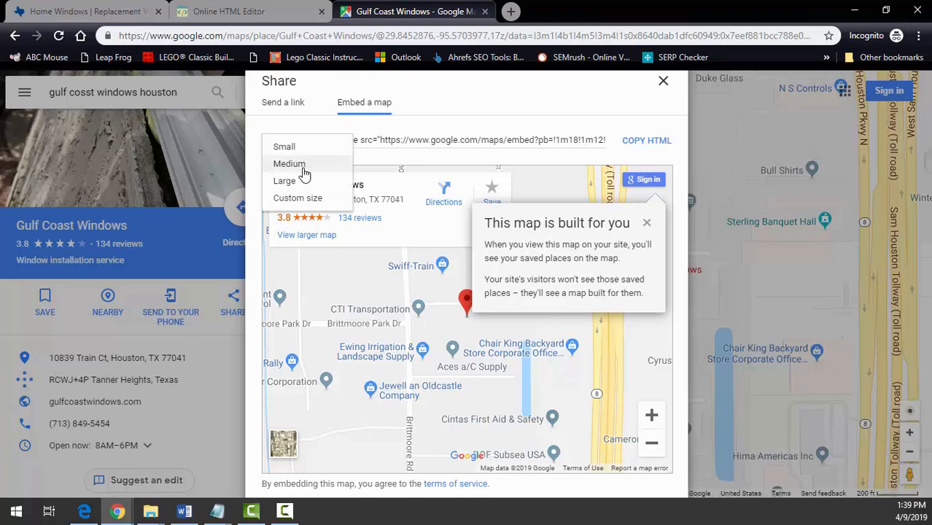
{"action": "left_click", "coordinate": [292, 147]}
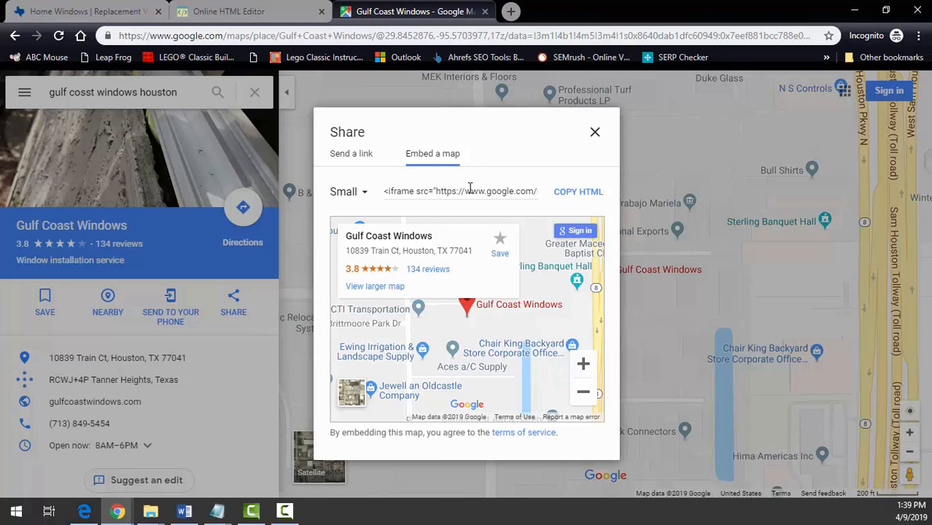
{"action": "left_click", "coordinate": [109, 12]}
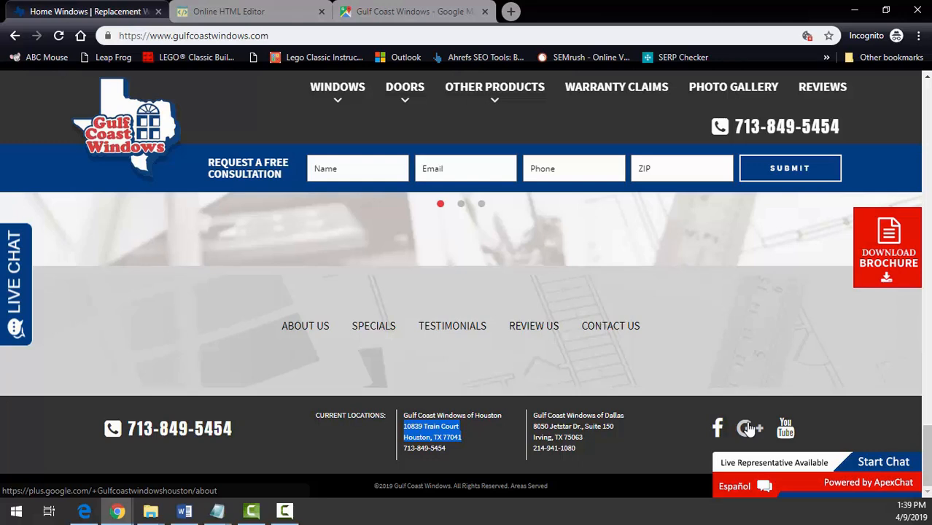
Step: Return to the Google Maps sharing options and copy the Gulf Coast Windows listing's share link
{"action": "left_click", "coordinate": [372, 14]}
{"action": "left_click", "coordinate": [369, 196]}
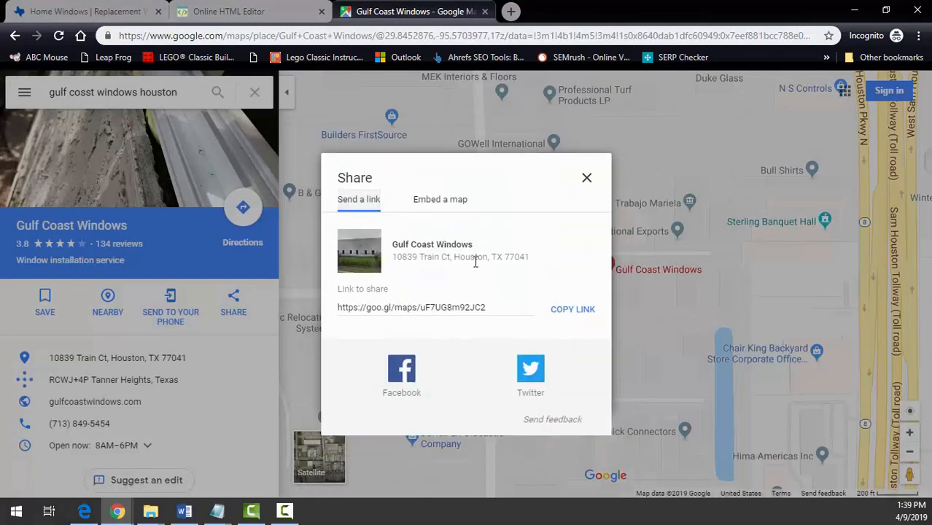
{"action": "left_click_drag", "start_coordinate": [495, 307], "coordinate": [343, 315]}
{"action": "left_click", "coordinate": [563, 314]}
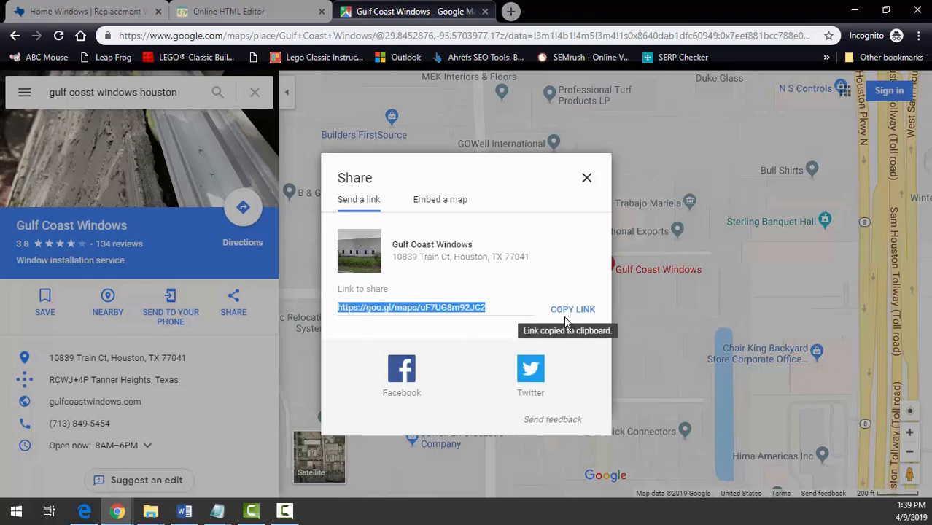
Step: Return to the online HTML editor and remove the address's line break so it sits on one line
{"action": "left_click", "coordinate": [109, 13]}
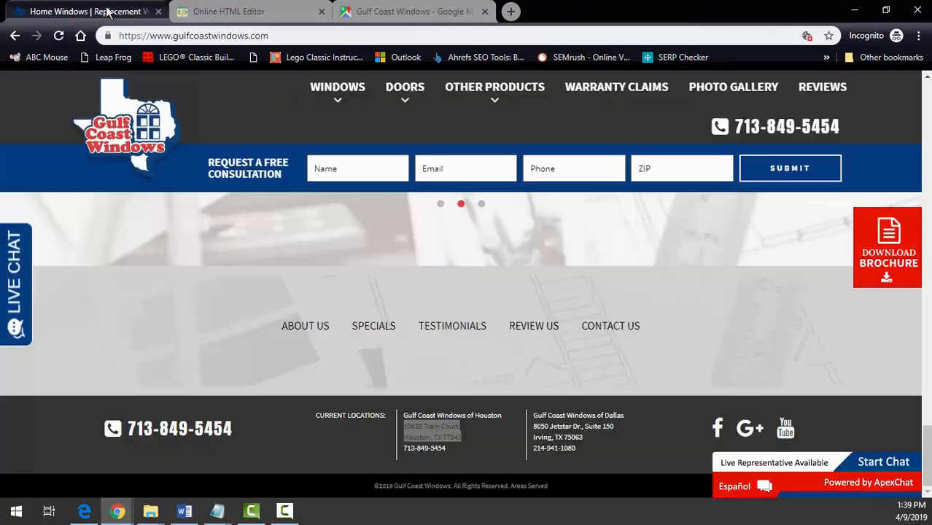
{"action": "left_click", "coordinate": [262, 11]}
{"action": "left_click_drag", "start_coordinate": [109, 219], "coordinate": [2, 229]}
{"action": "left_click", "coordinate": [115, 206]}
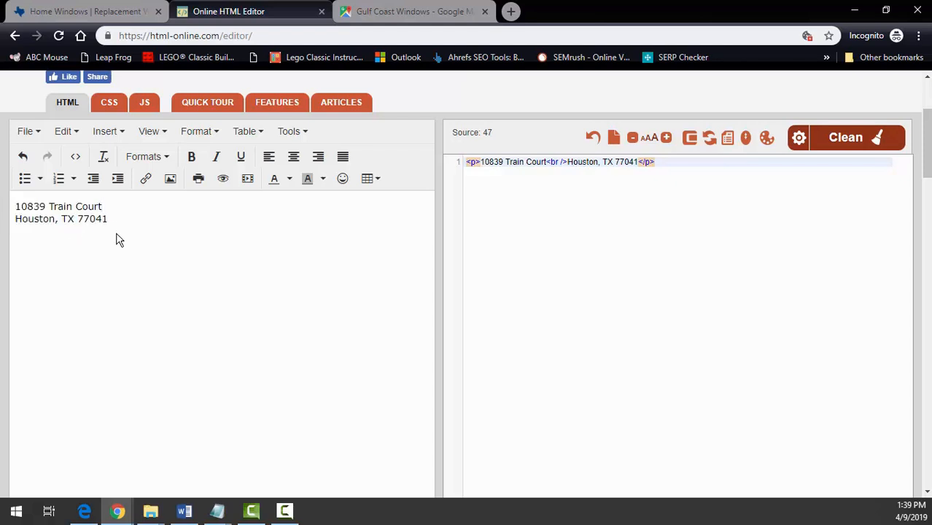
{"action": "key", "text": "Delete"}
Step: Turn the whole address line into a hyperlink to the copied Google Maps URL, leaving the target as None
{"action": "left_click_drag", "start_coordinate": [218, 207], "coordinate": [10, 223]}
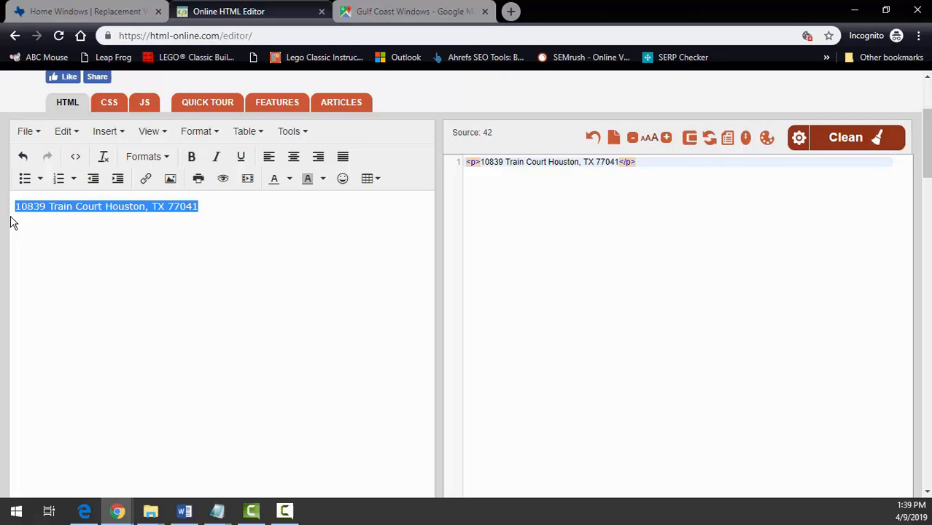
{"action": "left_click", "coordinate": [145, 179]}
{"action": "key", "text": "ctrl+v"}
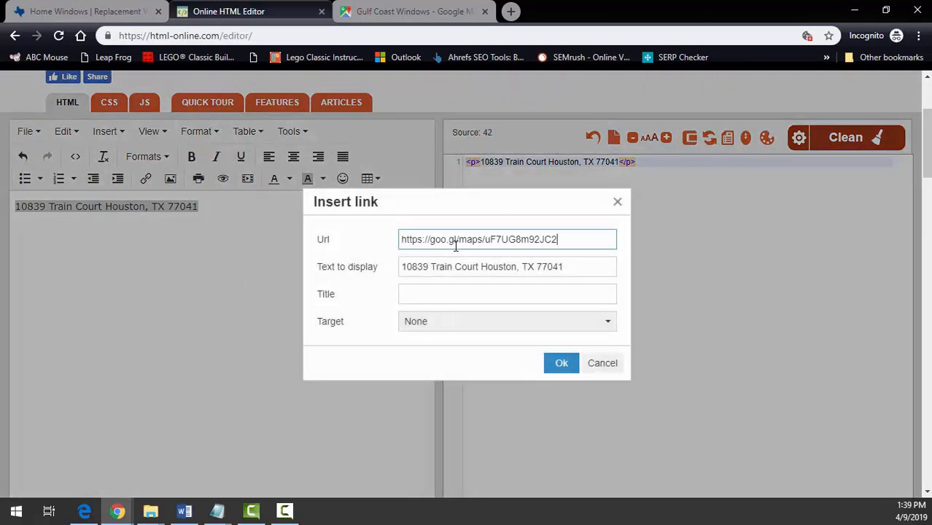
{"action": "left_click", "coordinate": [559, 363]}
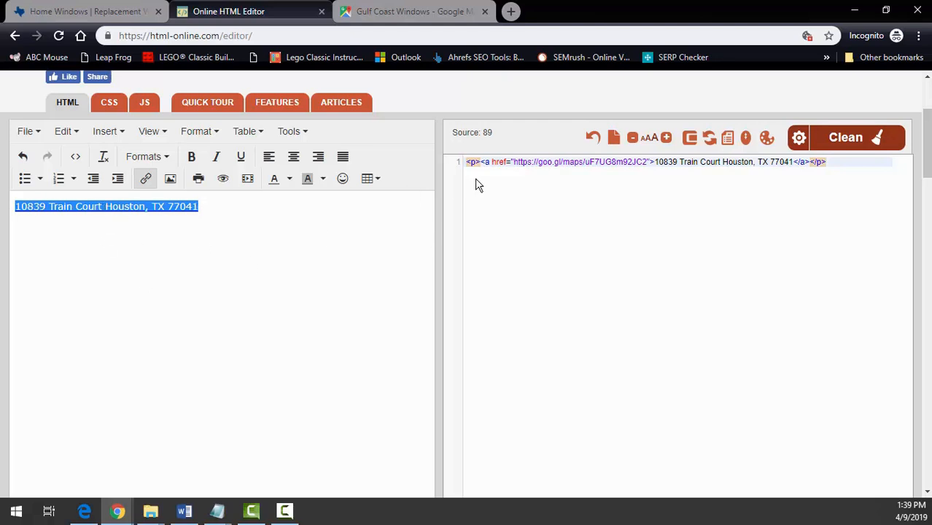
Step: Select all the generated HTML source, and highlight the Houston location's business name in the Gulf Coast Windows footer
{"action": "left_click", "coordinate": [842, 161]}
{"action": "key", "text": "ctrl+a"}
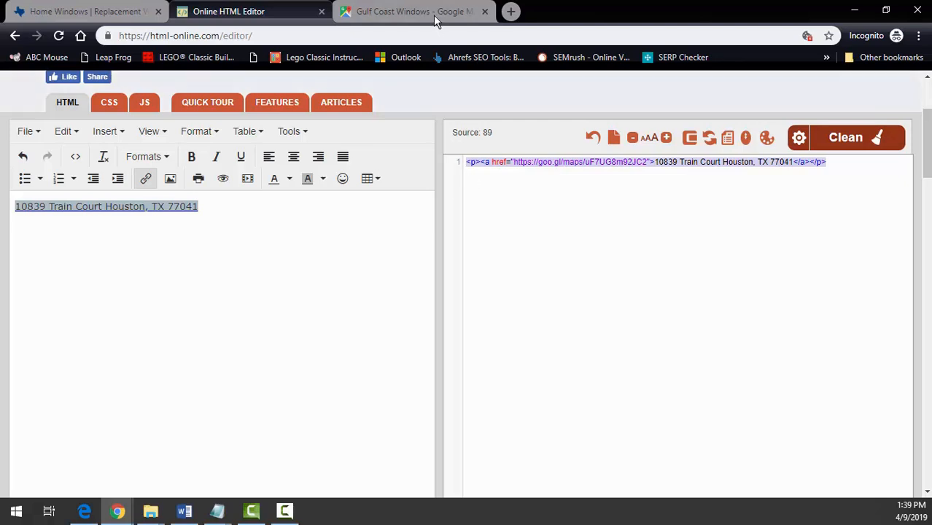
{"action": "left_click", "coordinate": [110, 11]}
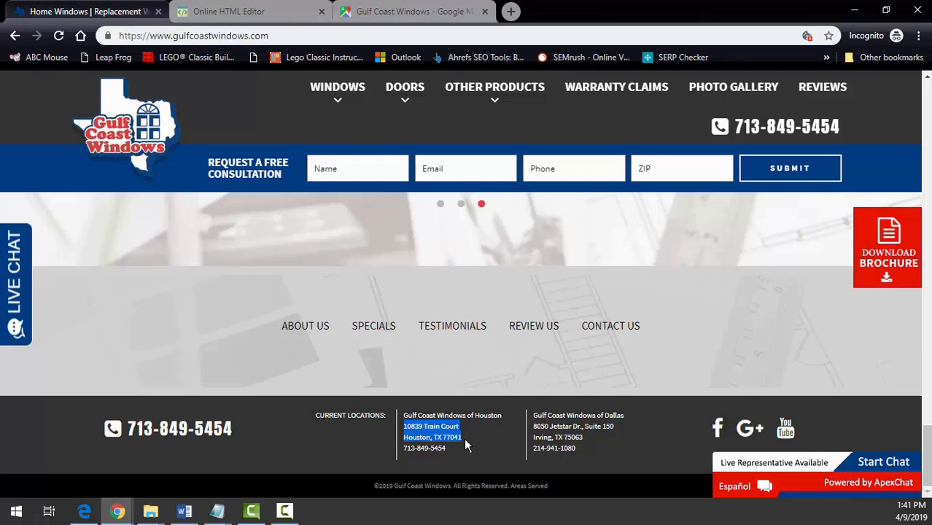
{"action": "left_click_drag", "start_coordinate": [513, 416], "coordinate": [404, 416]}
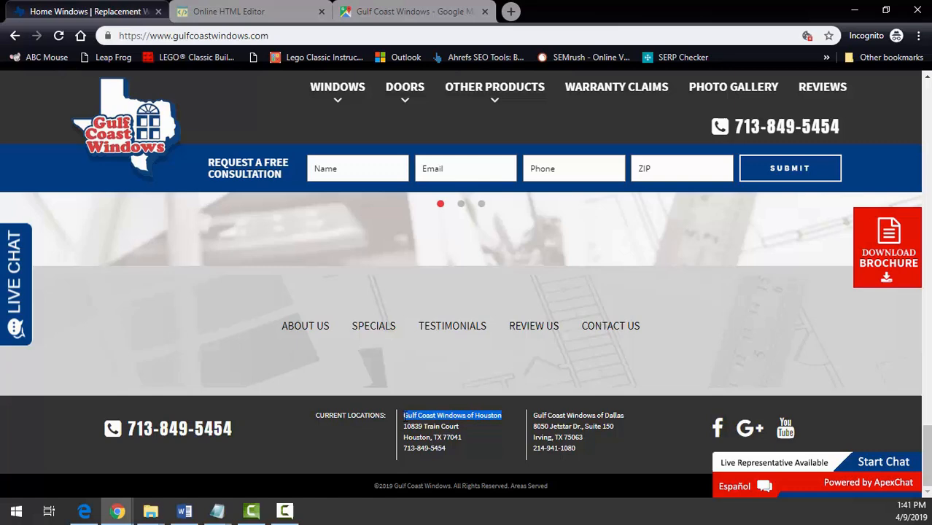
Step: Search Google for "moz local citation checker" in a new tab
{"action": "left_click", "coordinate": [511, 12]}
{"action": "type", "text": "moz local "}
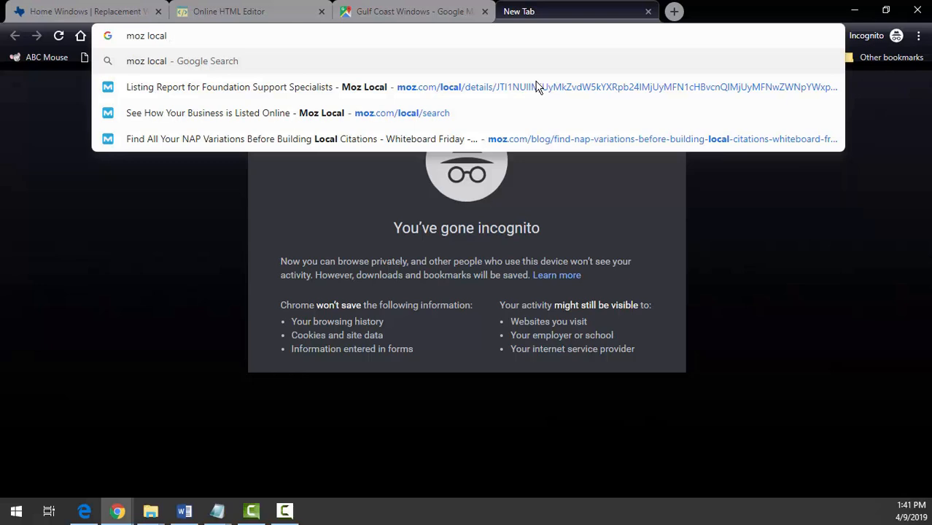
{"action": "type", "text": "ci"}
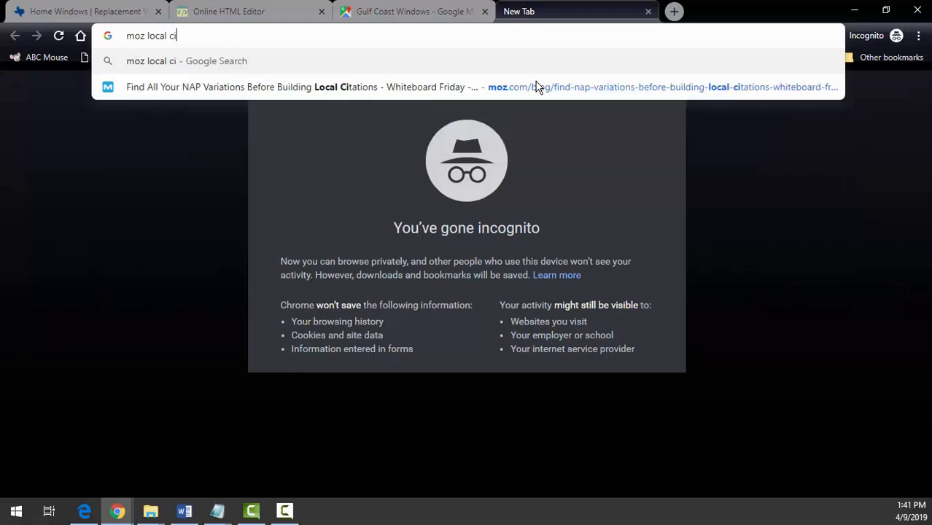
{"action": "type", "text": "tation"}
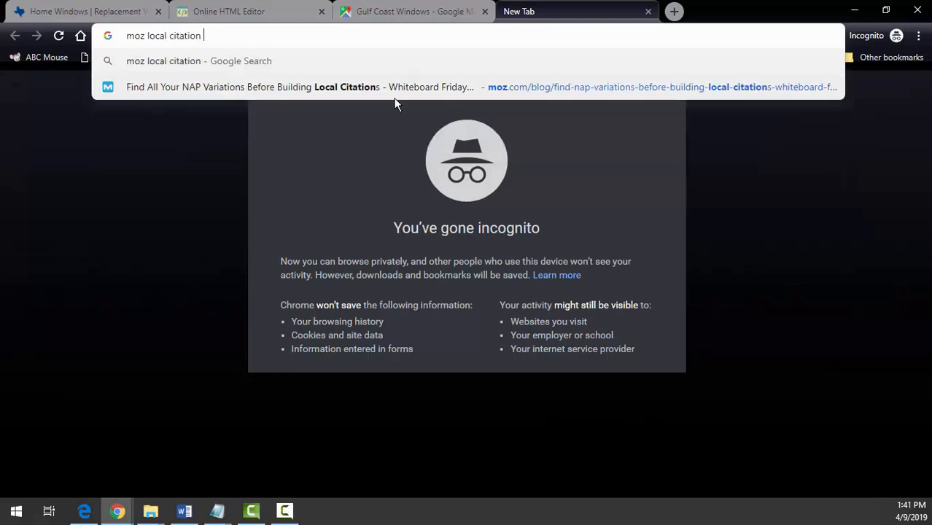
{"action": "type", "text": " checker"}
{"action": "key", "text": "Return"}
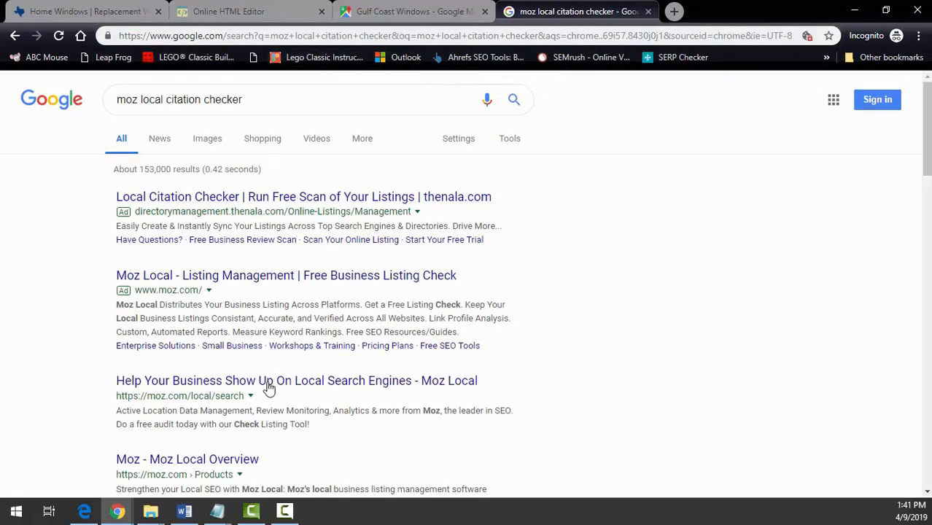
Step: Open Moz Local's listing check, enter Gulf Coast Windows as the business name, and choose the suggested Houston, TX location
{"action": "left_click", "coordinate": [268, 387]}
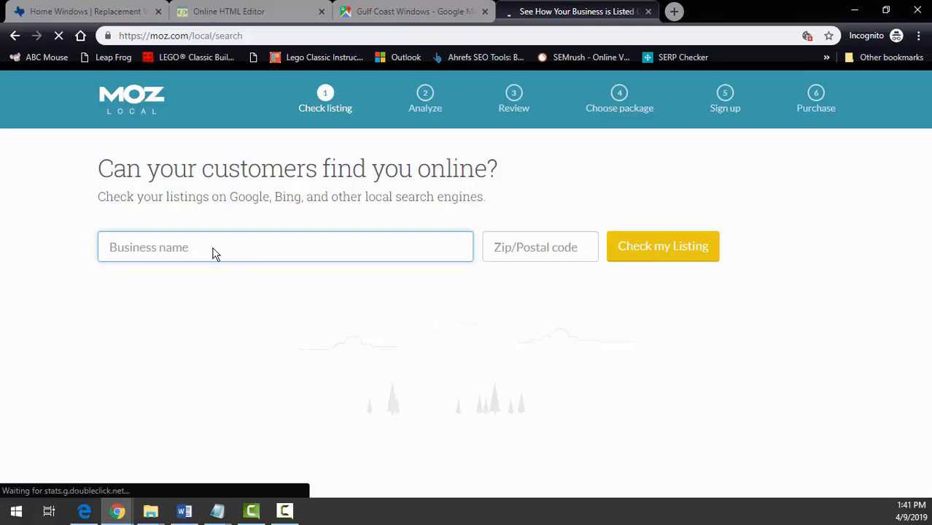
{"action": "key", "text": "ctrl+v"}
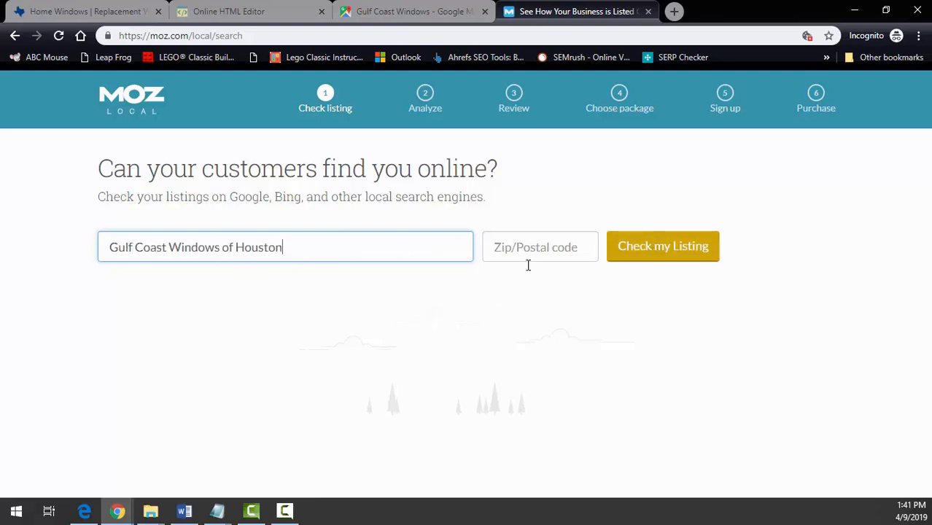
{"action": "key", "text": "BackSpace"}
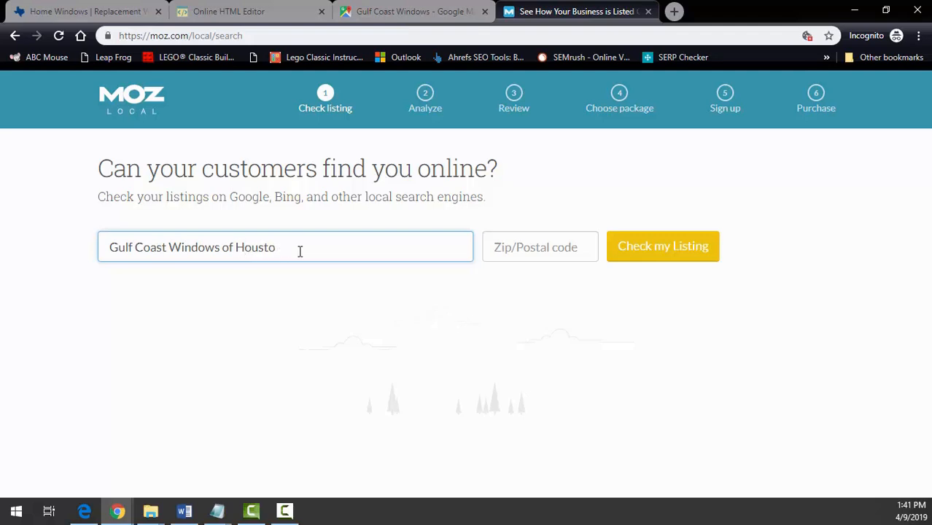
{"action": "type", "text": "n"}
{"action": "key", "text": "BackSpace"}
{"action": "key", "text": "BackSpace"}
{"action": "key", "text": "BackSpace"}
{"action": "key", "text": "BackSpace"}
{"action": "key", "text": "BackSpace"}
{"action": "key", "text": "BackSpace"}
{"action": "key", "text": "BackSpace"}
{"action": "key", "text": "BackSpace"}
{"action": "key", "text": "BackSpace"}
{"action": "key", "text": "BackSpace"}
{"action": "key", "text": "BackSpace"}
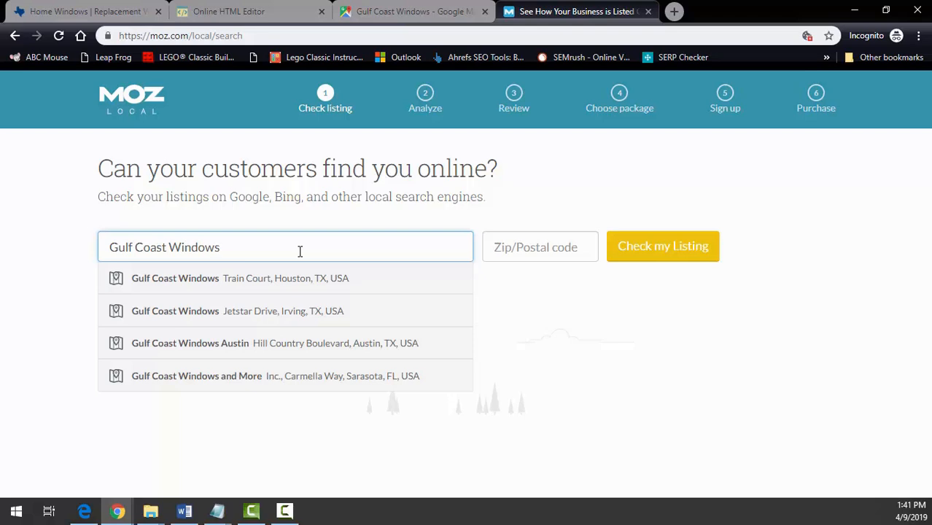
{"action": "left_click", "coordinate": [321, 283]}
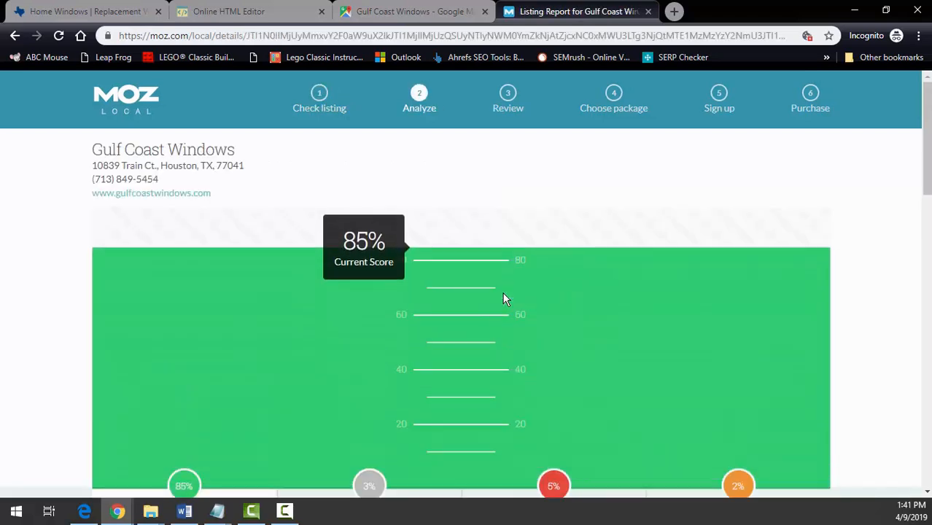
Step: Open the Facebook listing from the report's completeness graph and review the business details in the page's About section
{"action": "scroll", "coordinate": [503, 299], "scroll_direction": "down", "scroll_amount": 1}
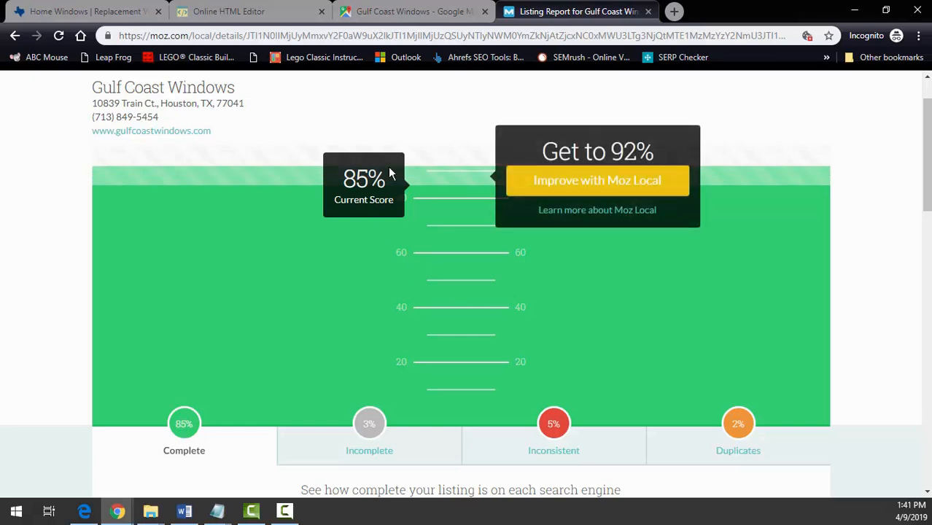
{"action": "scroll", "coordinate": [395, 220], "scroll_direction": "down", "scroll_amount": 4}
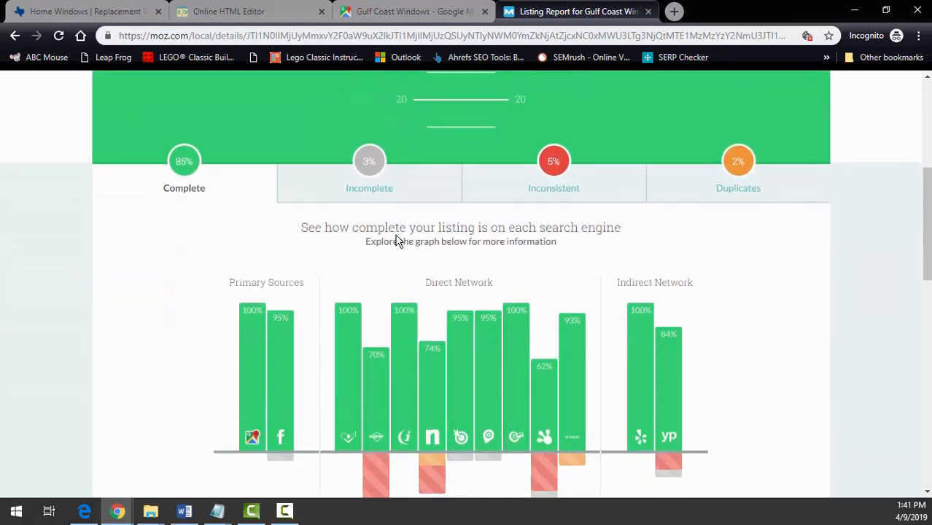
{"action": "mouse_move", "coordinate": [280, 341]}
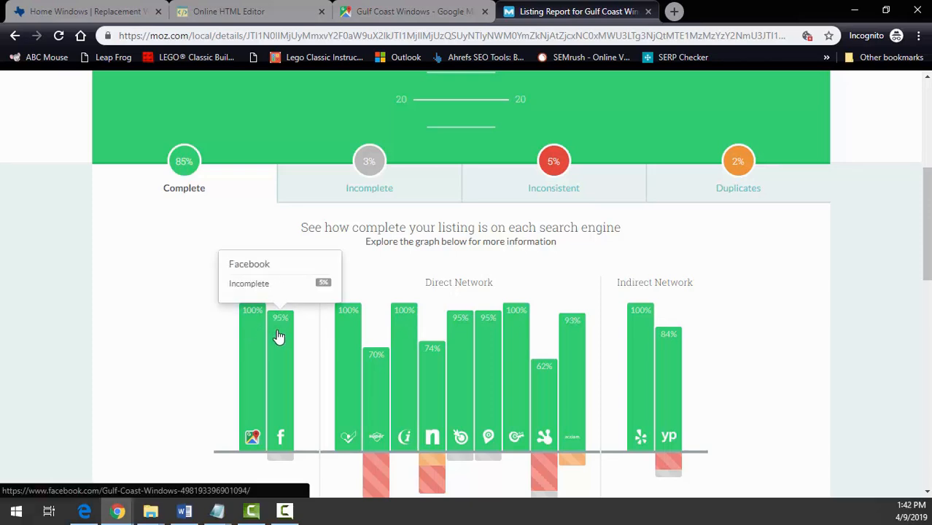
{"action": "left_click", "coordinate": [278, 337]}
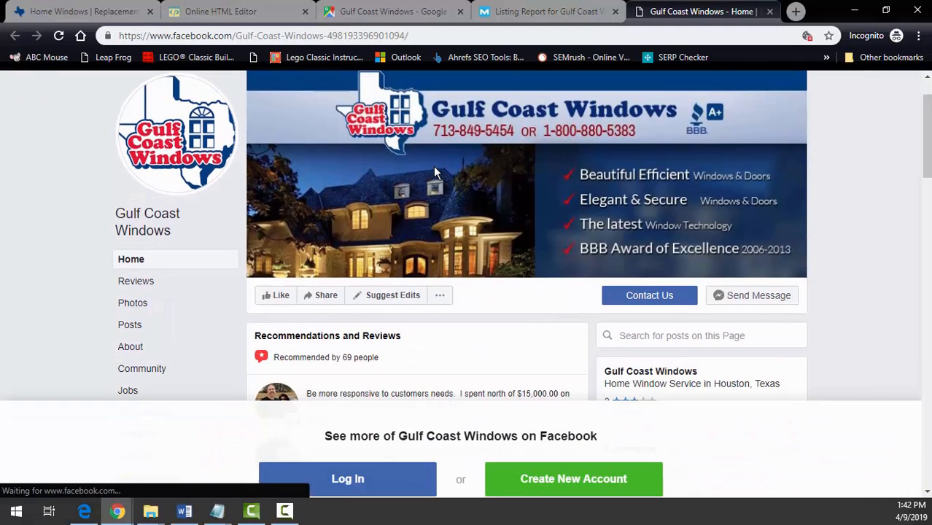
{"action": "scroll", "coordinate": [433, 166], "scroll_direction": "down", "scroll_amount": 2}
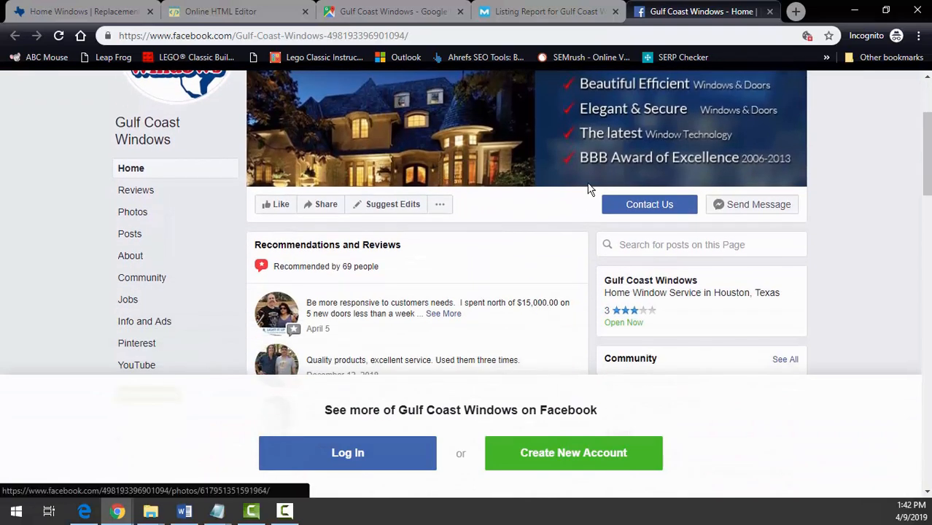
{"action": "scroll", "coordinate": [589, 187], "scroll_direction": "down", "scroll_amount": 2}
{"action": "scroll", "coordinate": [589, 188], "scroll_direction": "down", "scroll_amount": 1}
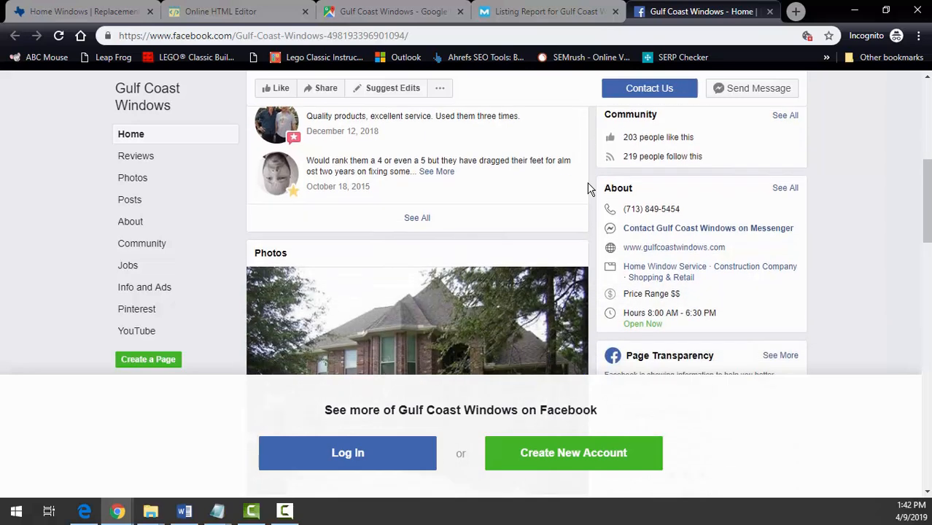
{"action": "scroll", "coordinate": [589, 187], "scroll_direction": "down", "scroll_amount": 1}
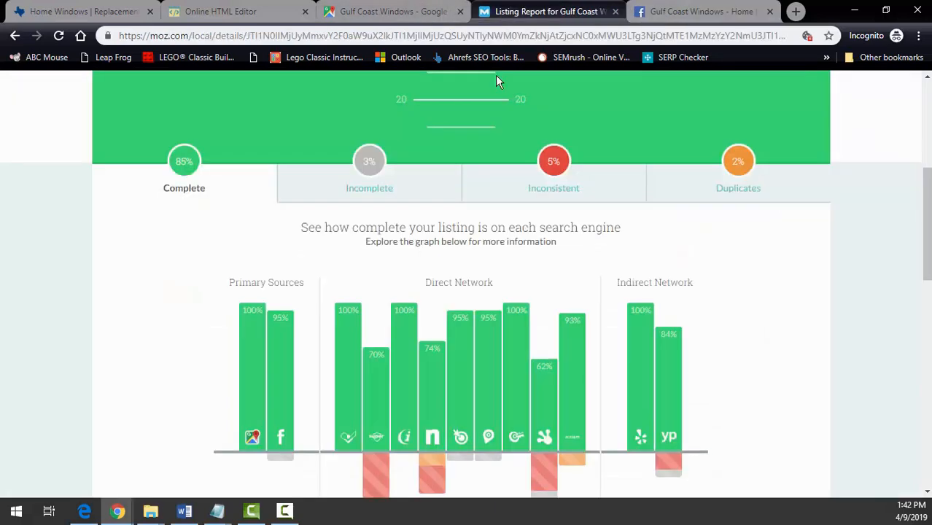
Step: Return to the Moz listing report, open the inconsistent listings from the Superpages result, and review the flagged names, phone numbers and websites
{"action": "left_click", "coordinate": [511, 12]}
{"action": "scroll", "coordinate": [303, 340], "scroll_direction": "down", "scroll_amount": 2}
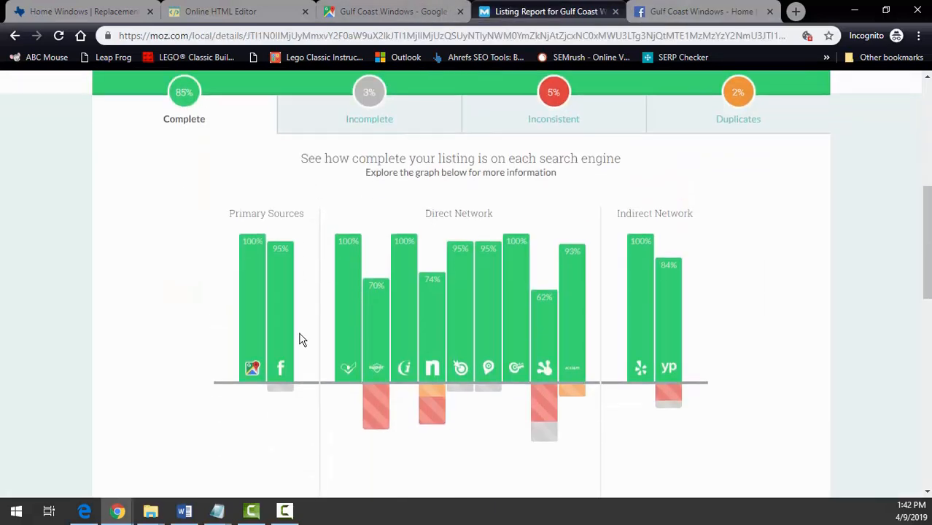
{"action": "mouse_move", "coordinate": [381, 370]}
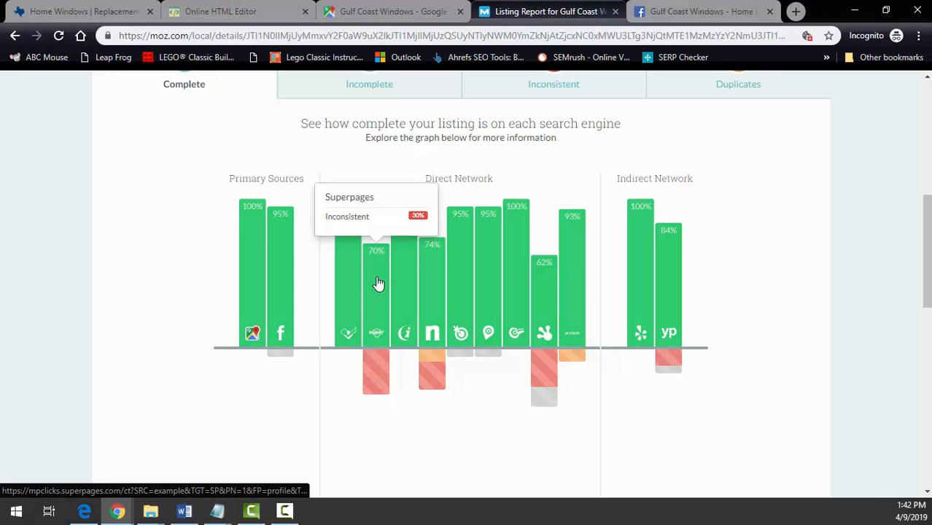
{"action": "left_click", "coordinate": [382, 362]}
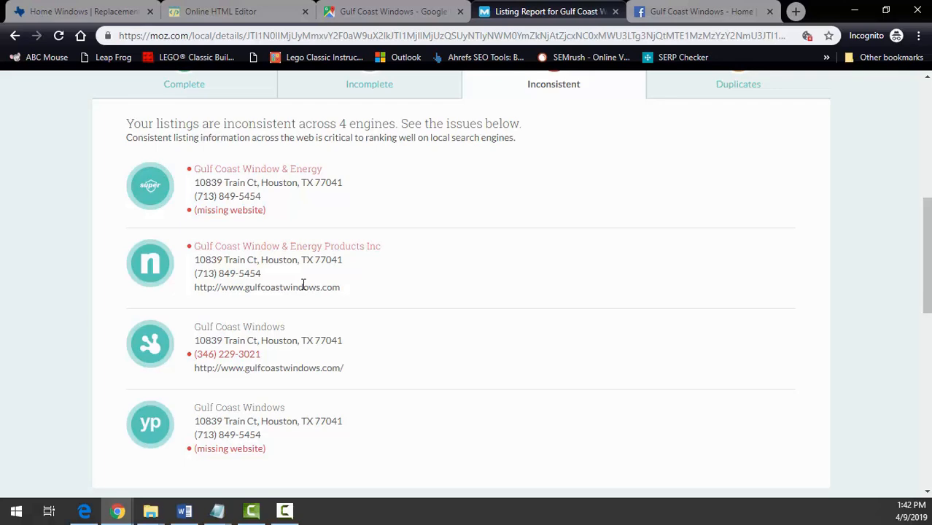
{"action": "scroll", "coordinate": [303, 285], "scroll_direction": "down", "scroll_amount": 1}
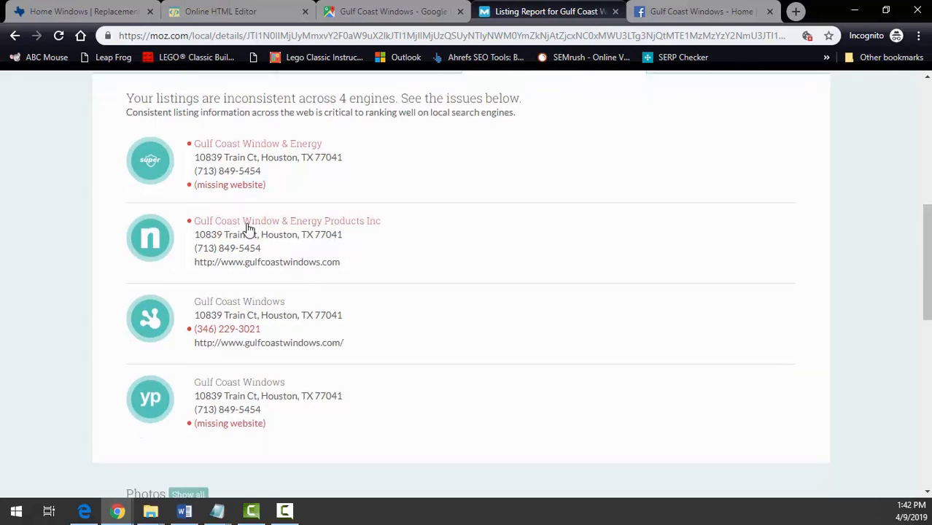
{"action": "scroll", "coordinate": [250, 258], "scroll_direction": "down", "scroll_amount": 2}
{"action": "scroll", "coordinate": [251, 258], "scroll_direction": "up", "scroll_amount": 6}
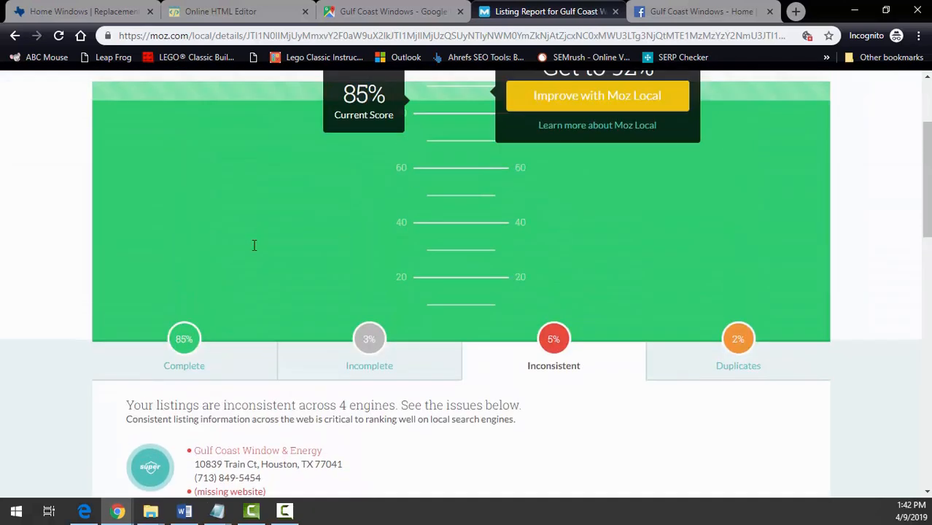
Step: Check the Citysearch result in the report's completeness graph
{"action": "scroll", "coordinate": [254, 245], "scroll_direction": "up", "scroll_amount": 2}
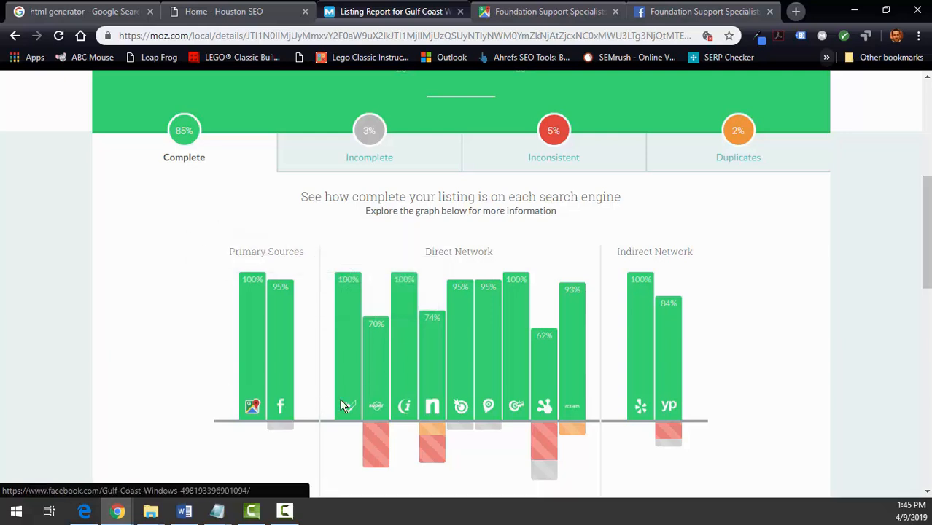
{"action": "mouse_move", "coordinate": [465, 405]}
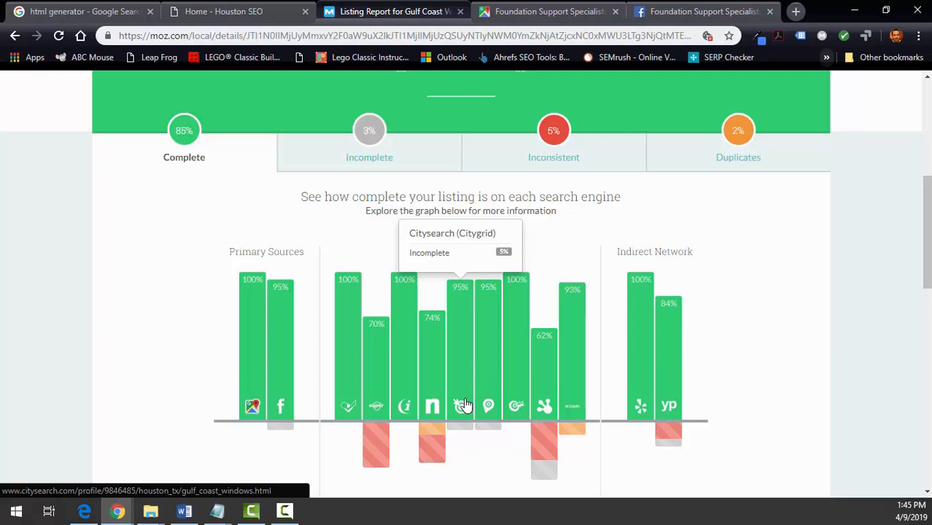